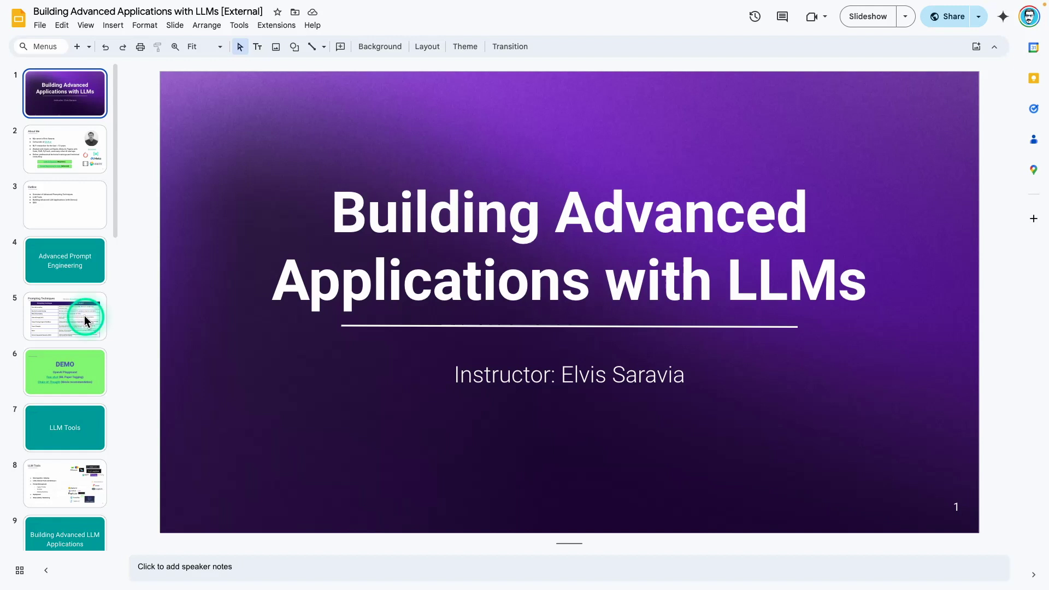
# Review the deck's Prompting Techniques (slide 5) and ReAct Agent (slide 11) slides in Google Slides.
pyautogui.click(85, 315)
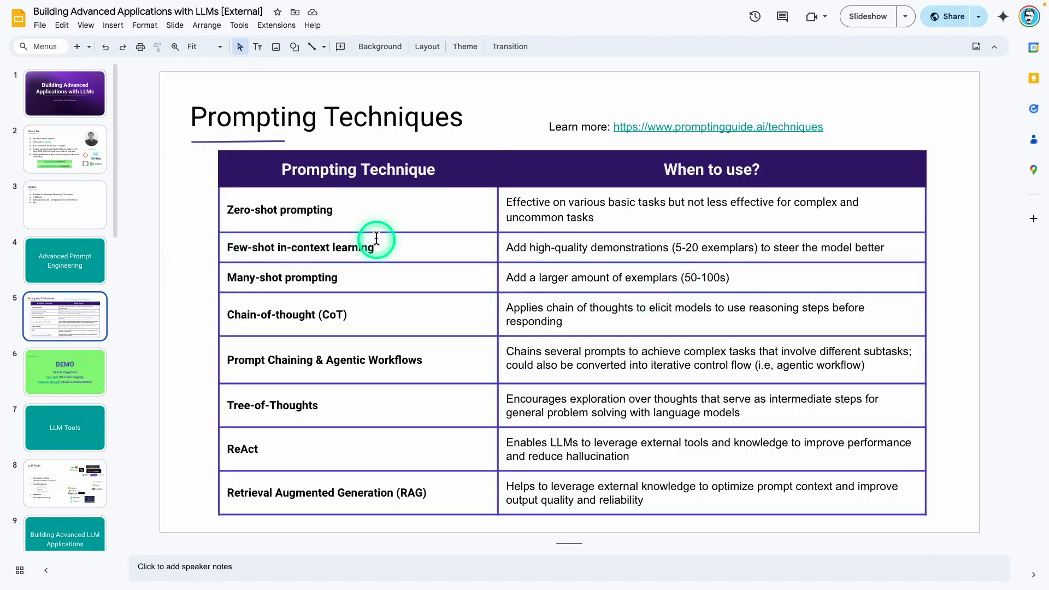
pyautogui.scroll(-5, 65, 350)
pyautogui.click(72, 343)
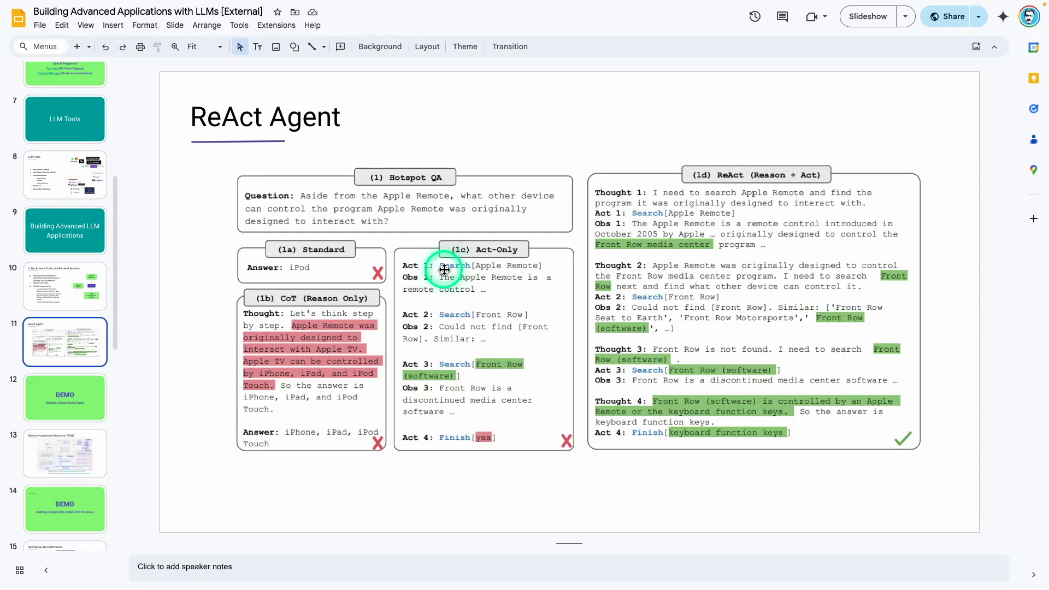
pyautogui.scroll(-2, 66, 323)
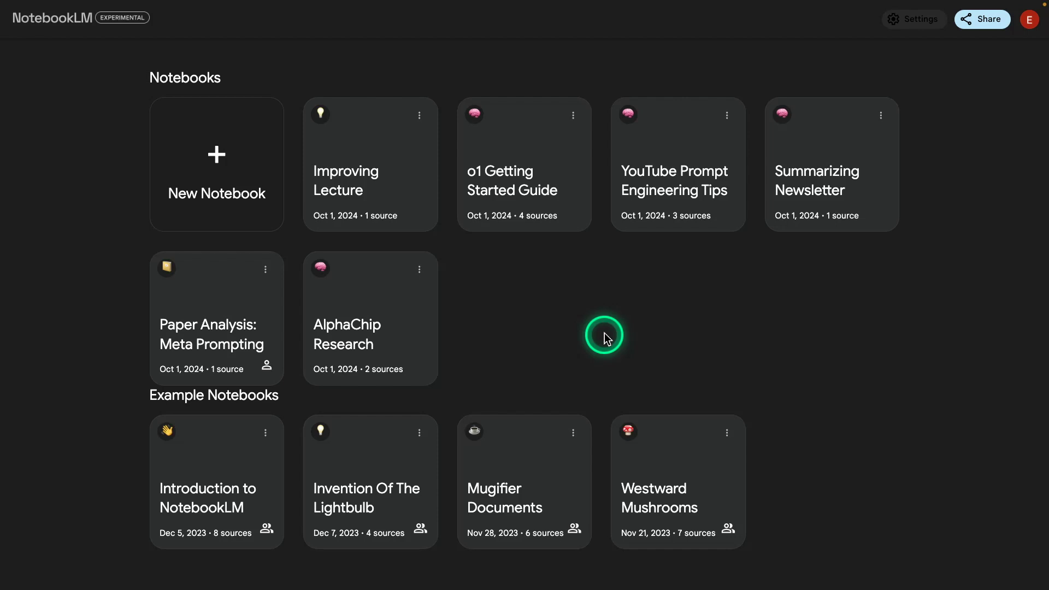
# Create a new notebook with the shared Building Advanced Applications with LLMs deck as its source.
pyautogui.click(240, 159)
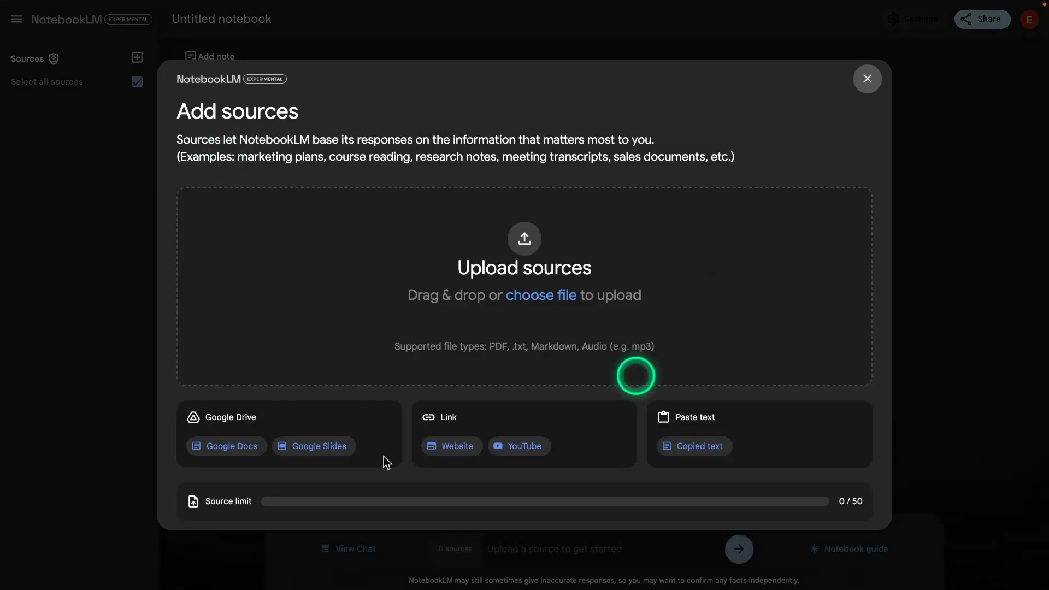
pyautogui.click(312, 449)
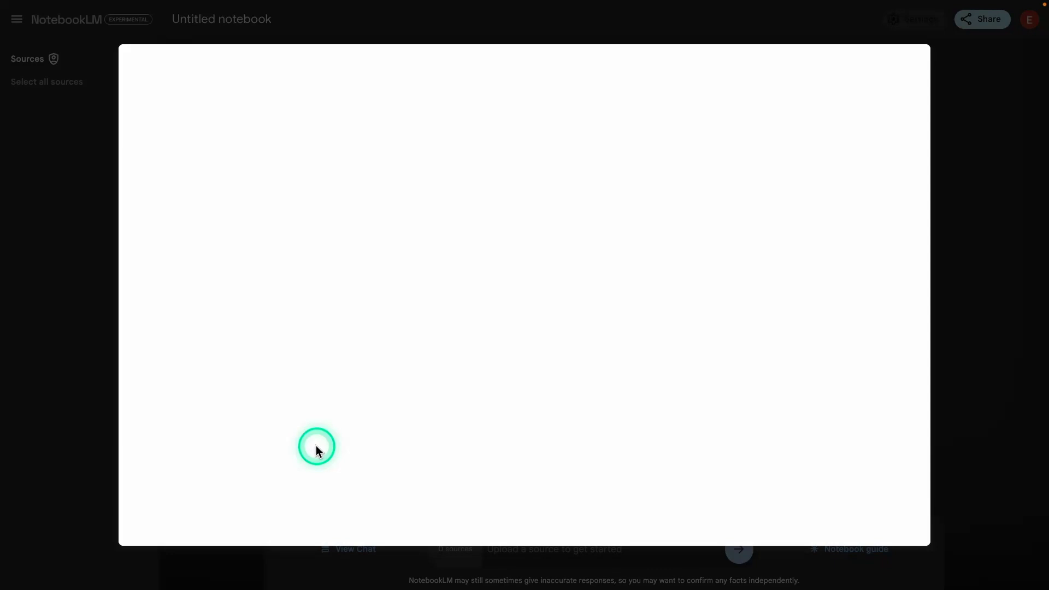
pyautogui.click(277, 105)
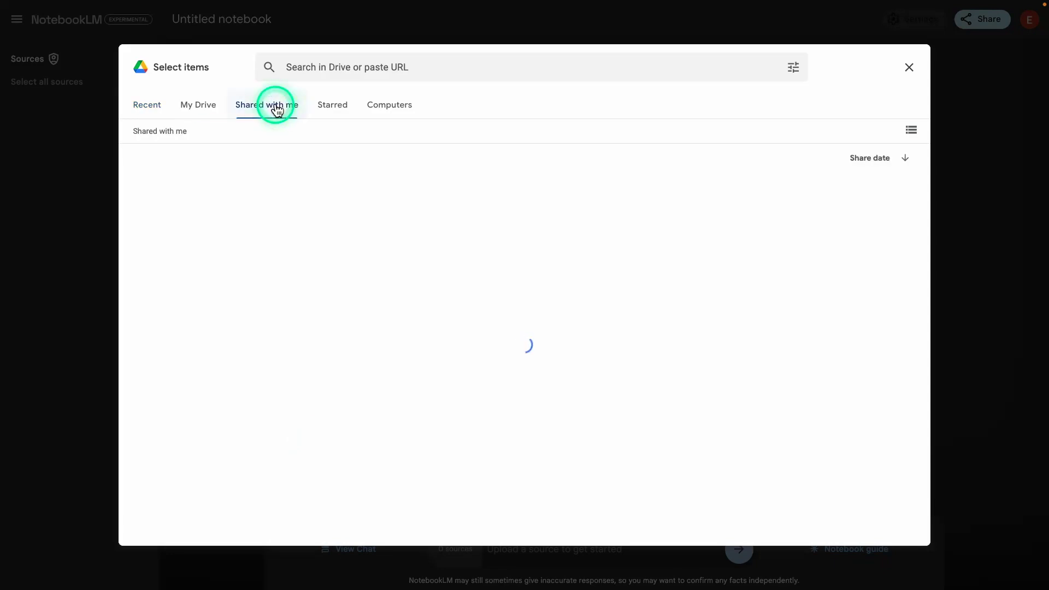
pyautogui.click(192, 212)
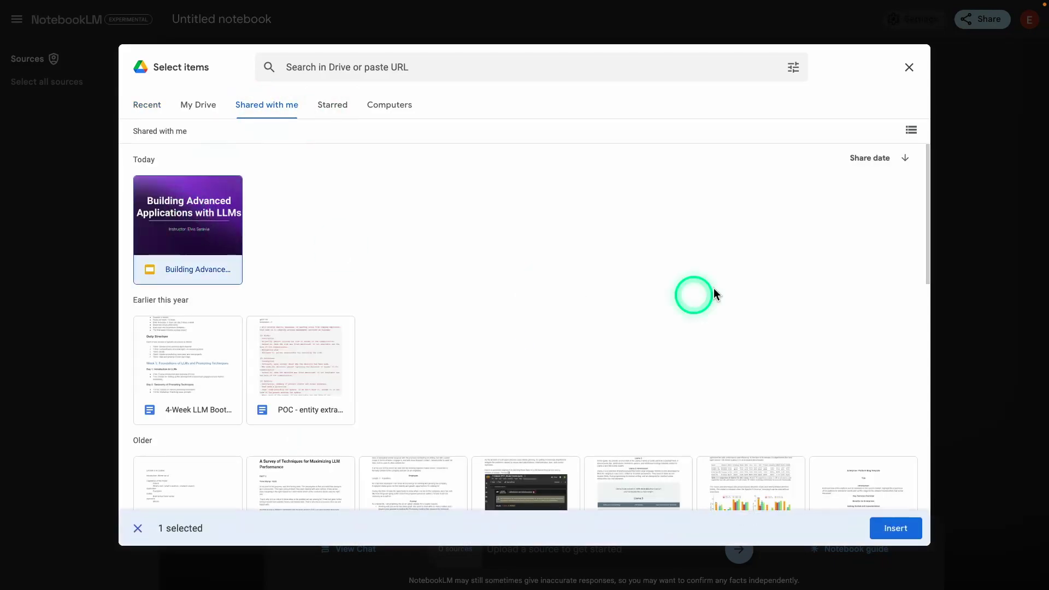
pyautogui.click(919, 529)
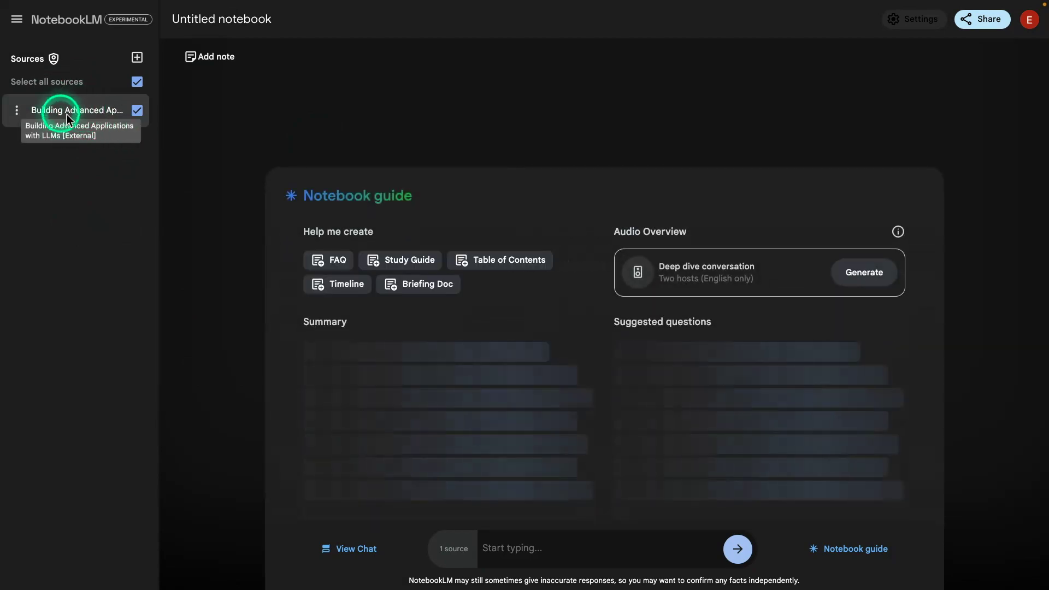
# Look over the deck's generated source guide and summary, then close it.
pyautogui.click(82, 112)
pyautogui.scroll(-10, 175, 181)
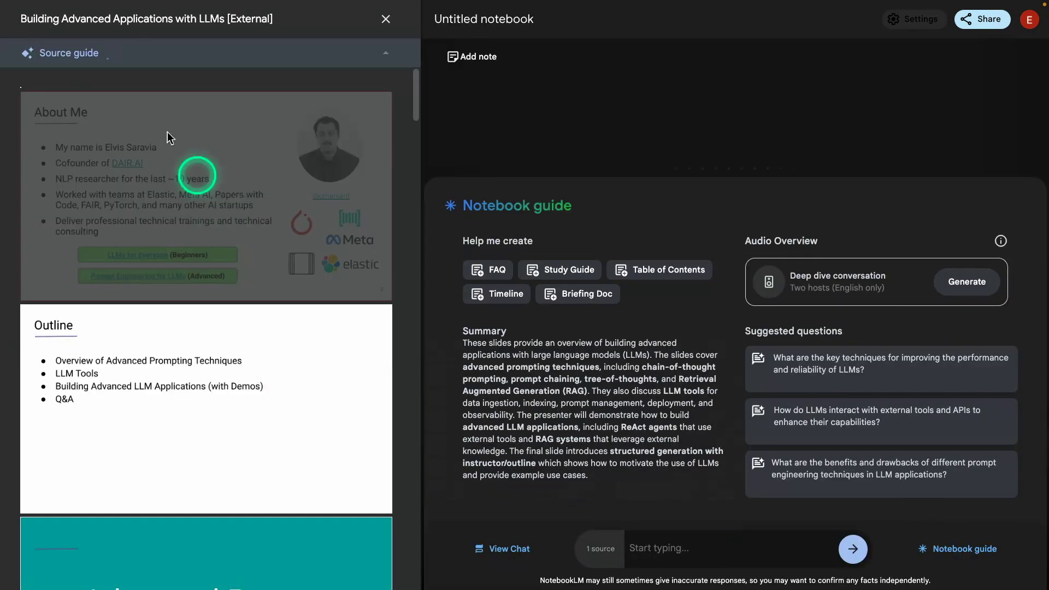
pyautogui.scroll(10, 158, 187)
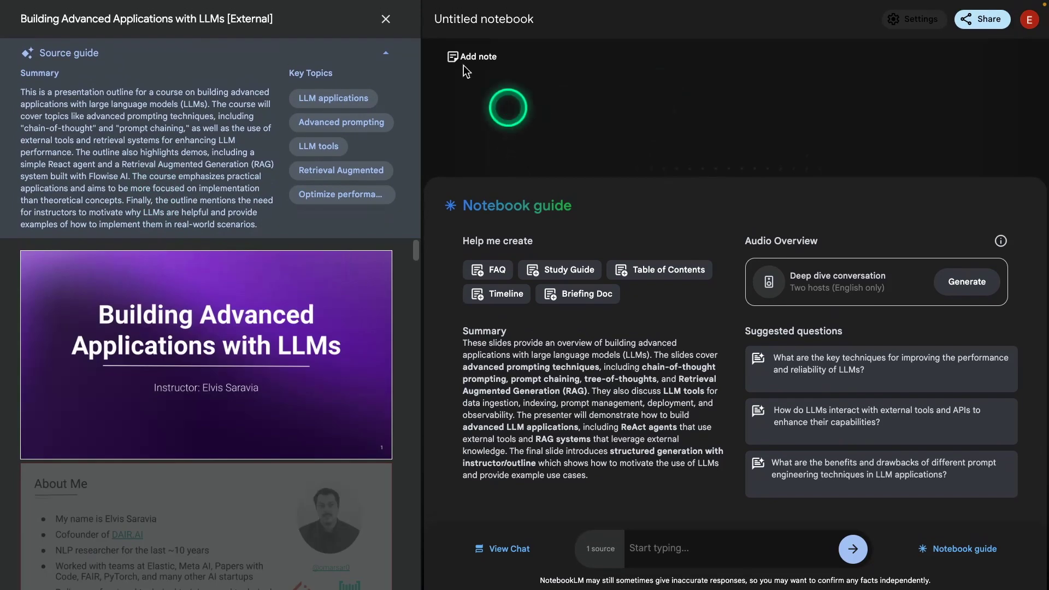
pyautogui.click(386, 15)
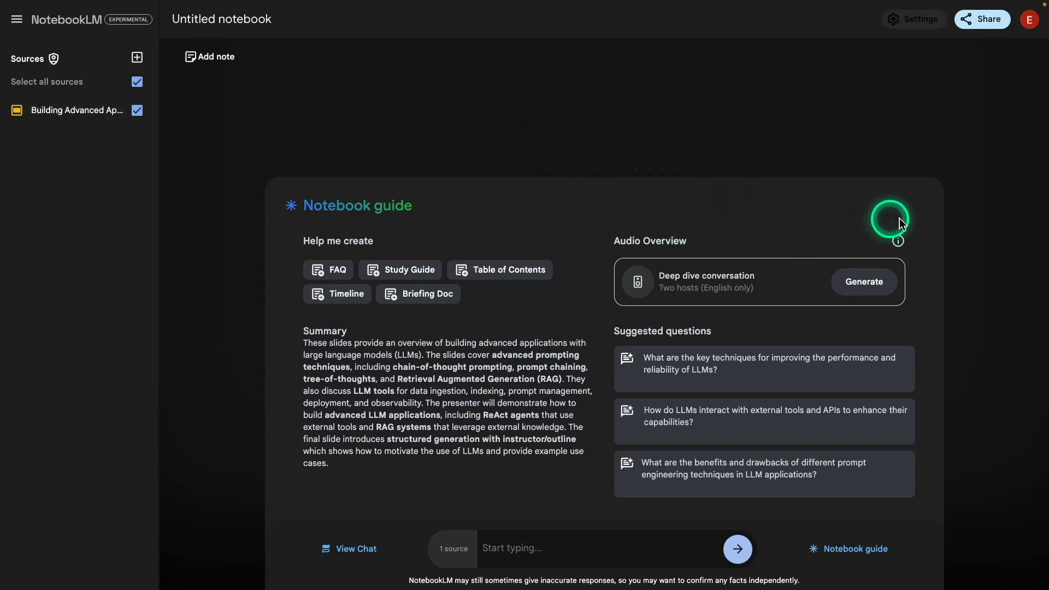
# Generate the 12:06 audio overview, play it briefly and pause at 00:33, then view the deck's source guide.
pyautogui.click(866, 283)
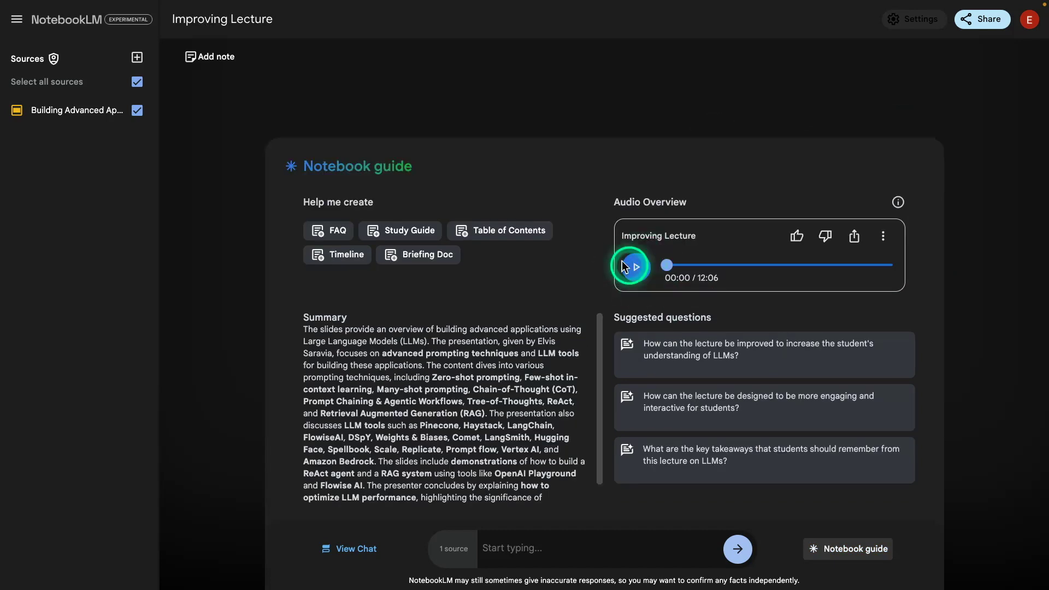
pyautogui.click(637, 270)
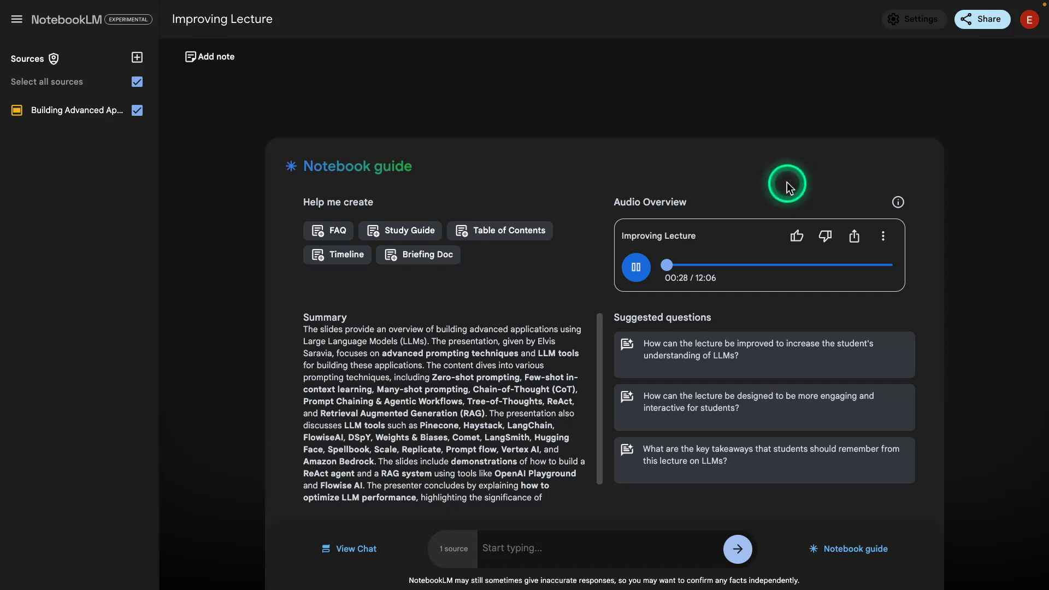
pyautogui.click(635, 269)
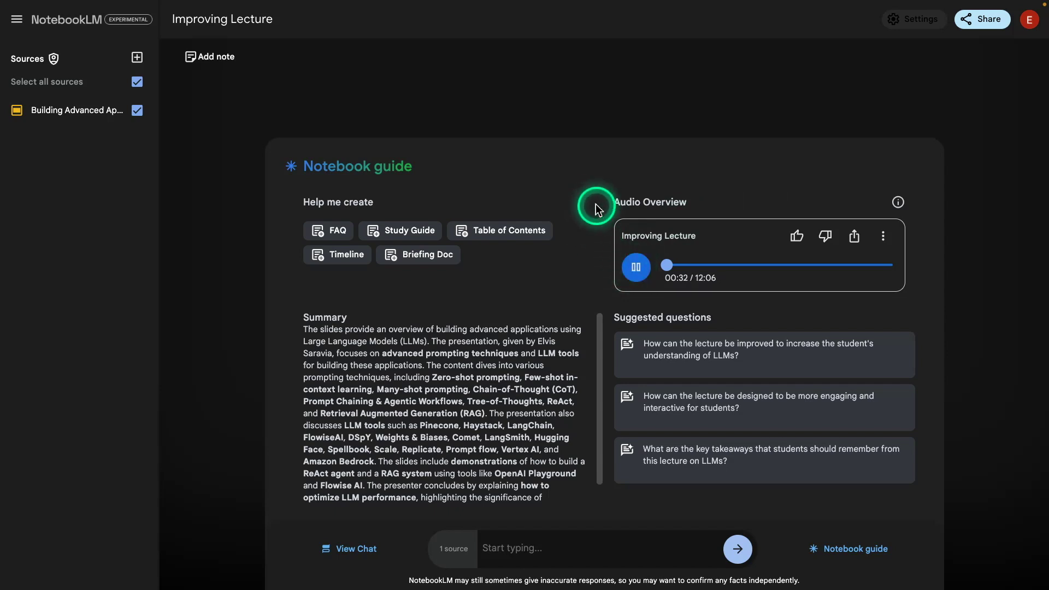
pyautogui.press('space')
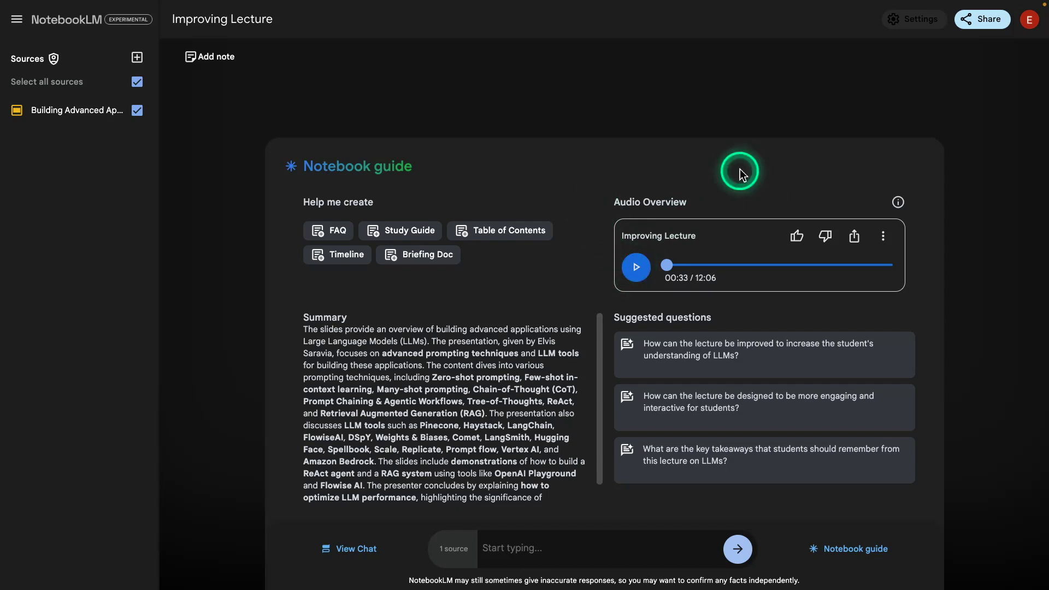
pyautogui.click(58, 113)
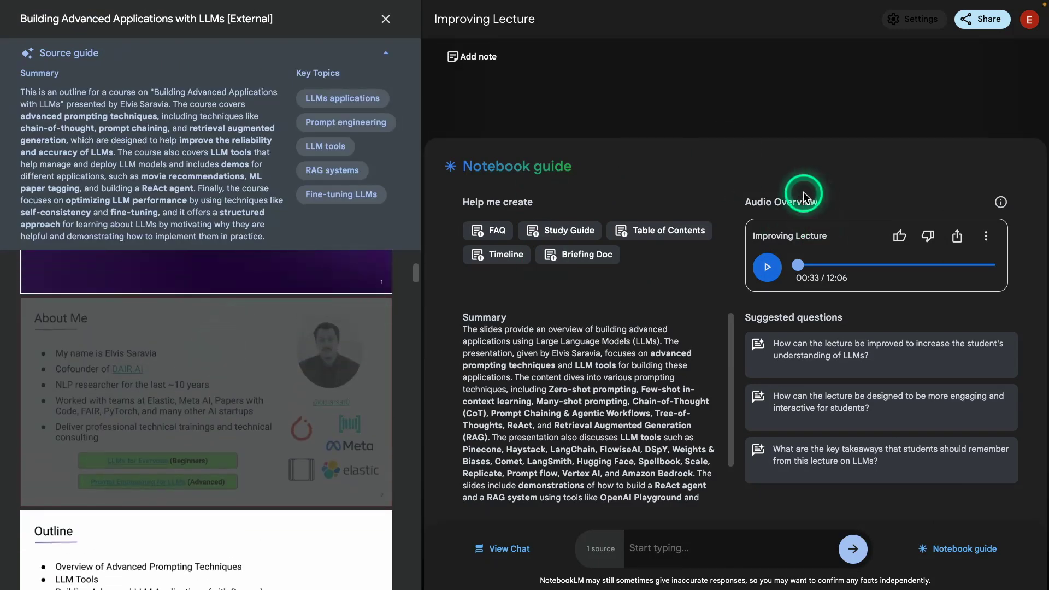
pyautogui.scroll(2, 210, 326)
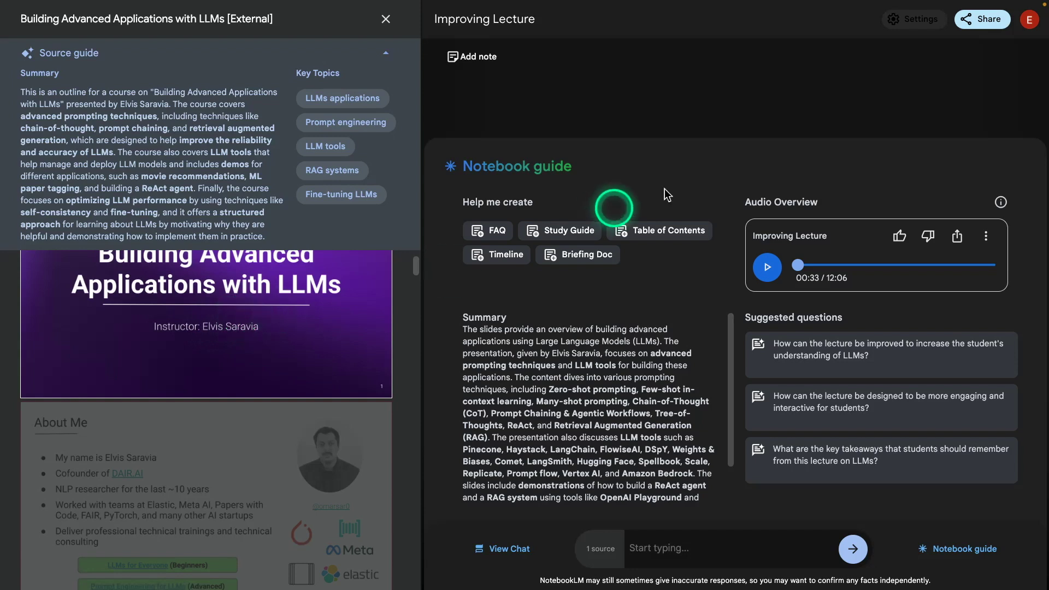
pyautogui.click(386, 19)
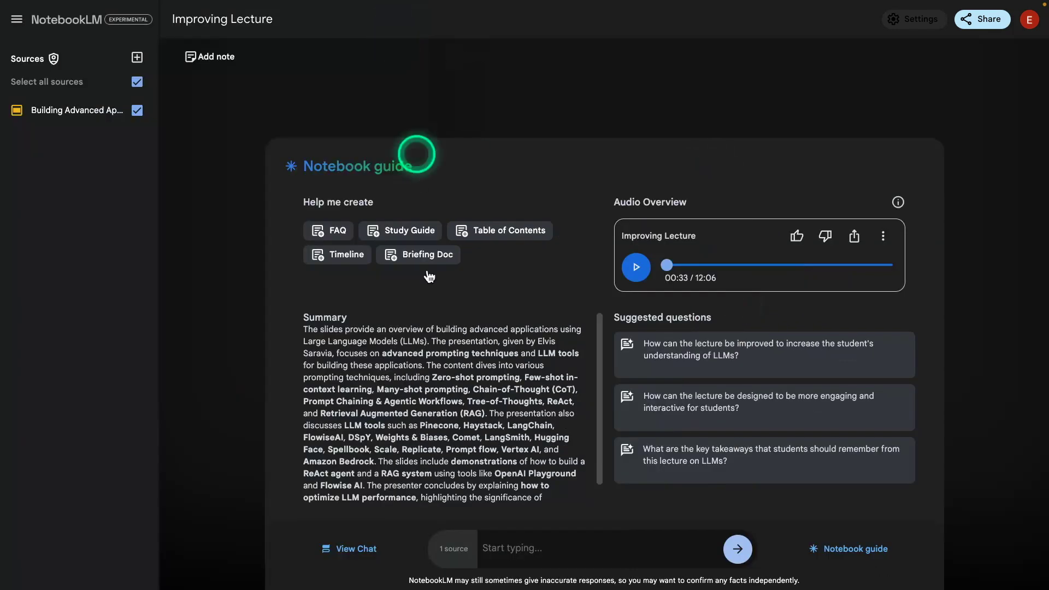
pyautogui.click(70, 112)
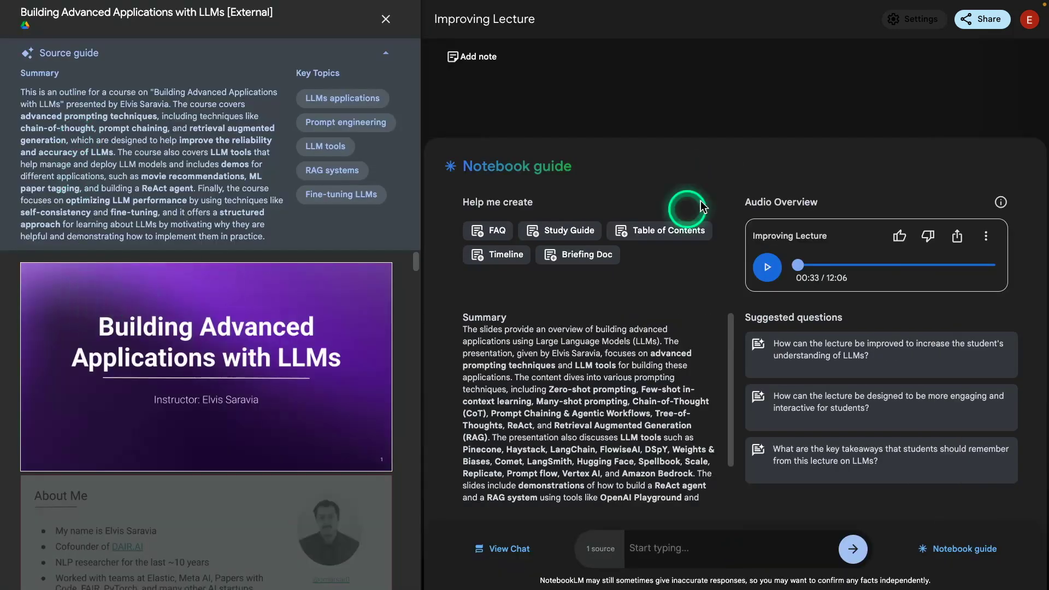
pyautogui.click(385, 19)
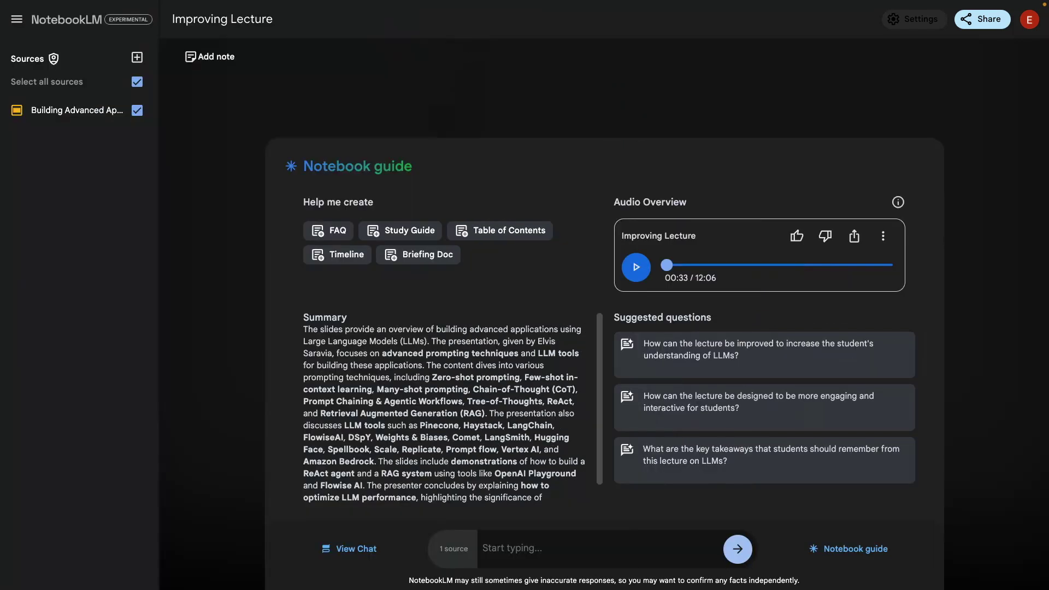
pyautogui.click(523, 335)
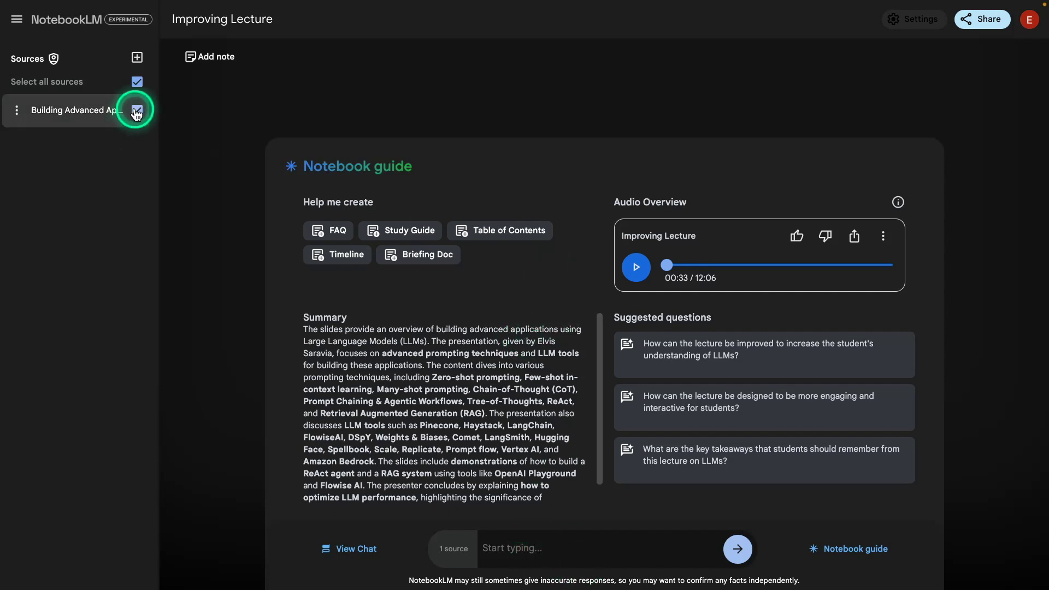
# Write a chat question requesting a multiple-choice quiz with correct answers for Slide 10.
pyautogui.click(518, 542)
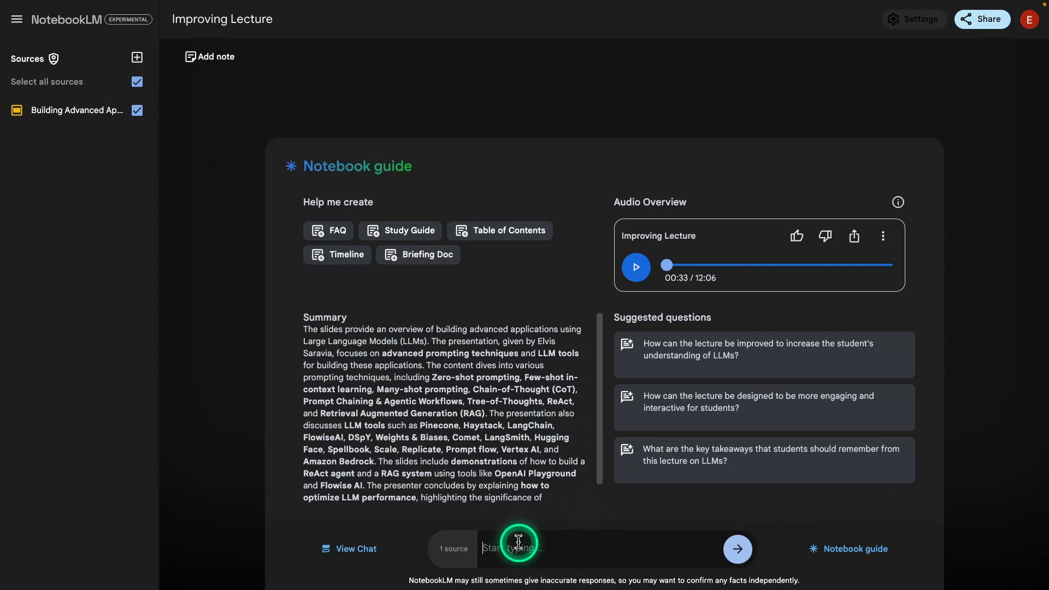
pyautogui.write('Can you add a')
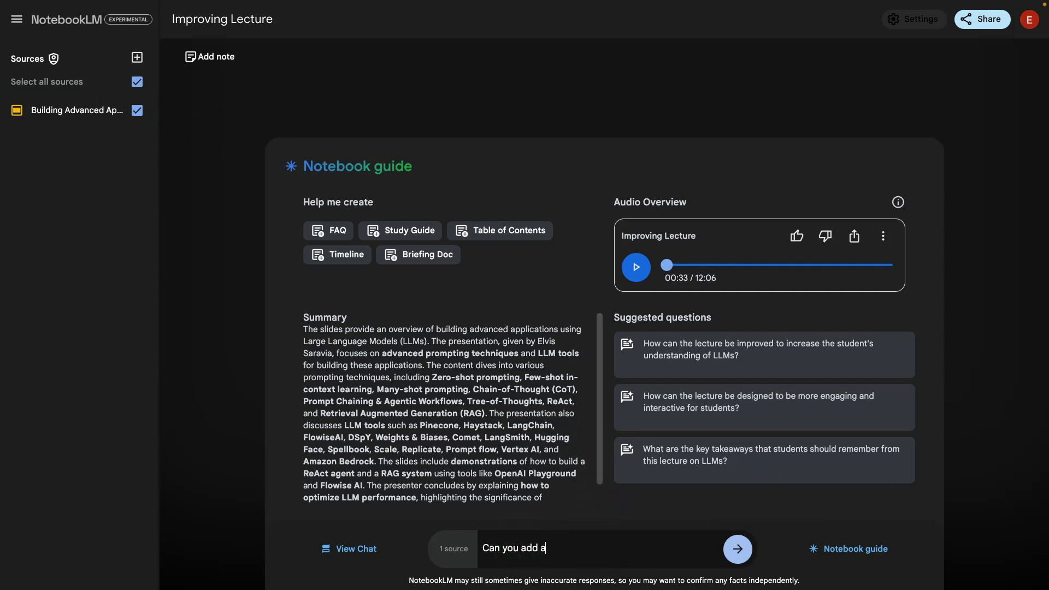
pyautogui.write(' multiple choice quiz fo')
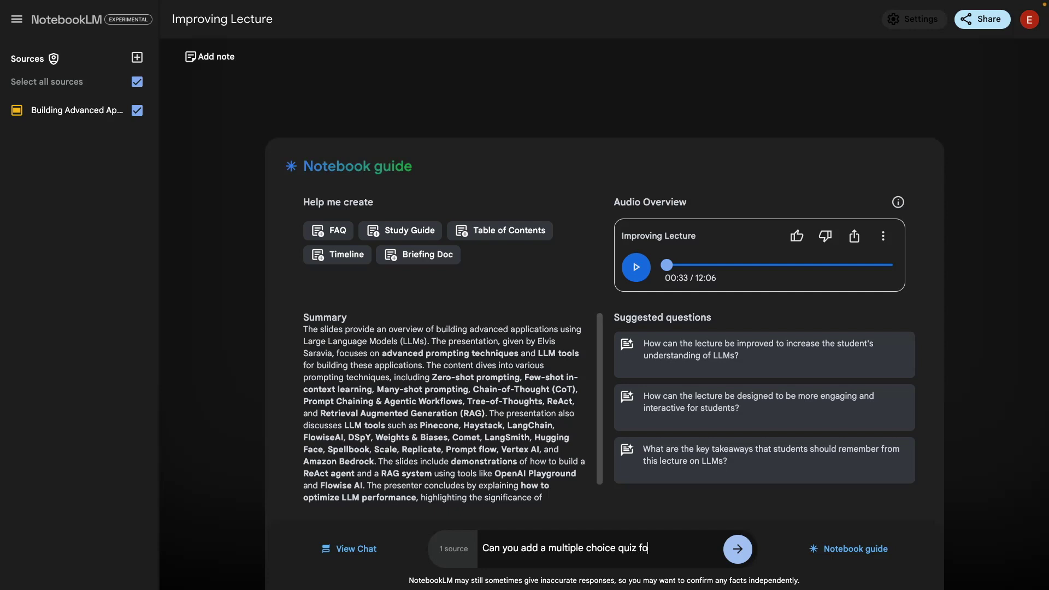
pyautogui.write('r Slide 10 along with the correction answe')
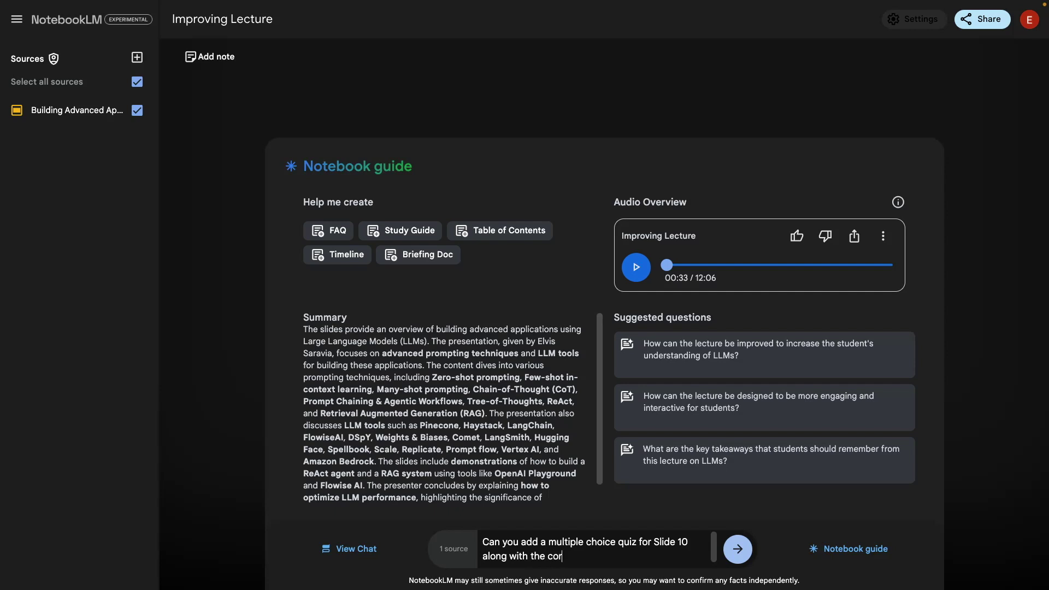
pyautogui.press('BackSpace')
pyautogui.press('BackSpace')
pyautogui.press('BackSpace')
pyautogui.press('BackSpace')
pyautogui.press('BackSpace')
pyautogui.press('BackSpace')
pyautogui.press('BackSpace')
pyautogui.press('BackSpace')
pyautogui.press('BackSpace')
pyautogui.write('answers?')
# Open the lecture slide source at slide 10 and send the quiz question.
pyautogui.click(39, 112)
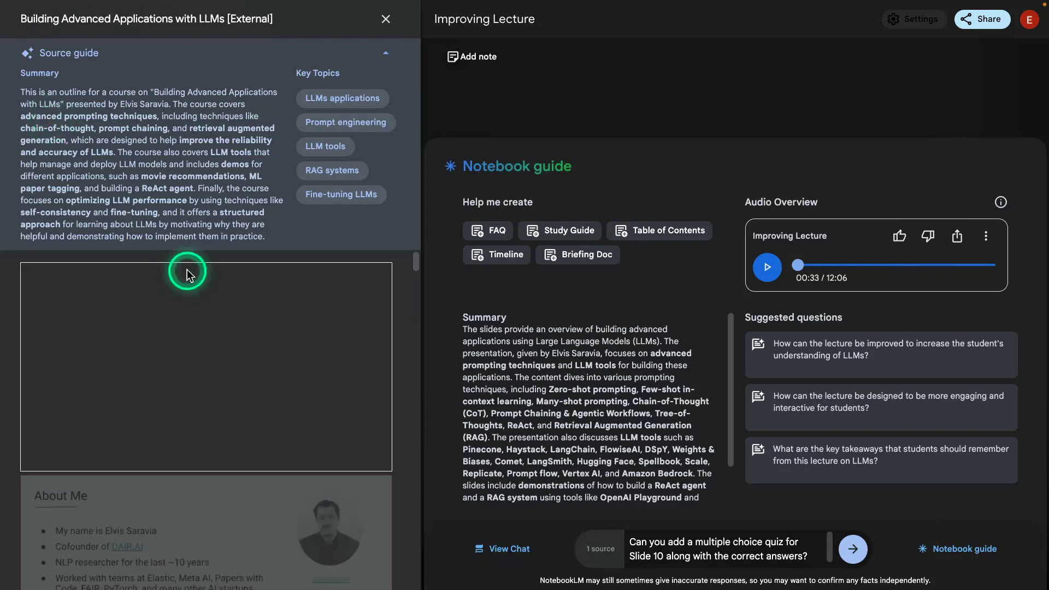
pyautogui.scroll(-20, 164, 363)
pyautogui.scroll(3, 169, 363)
pyautogui.scroll(1, 170, 366)
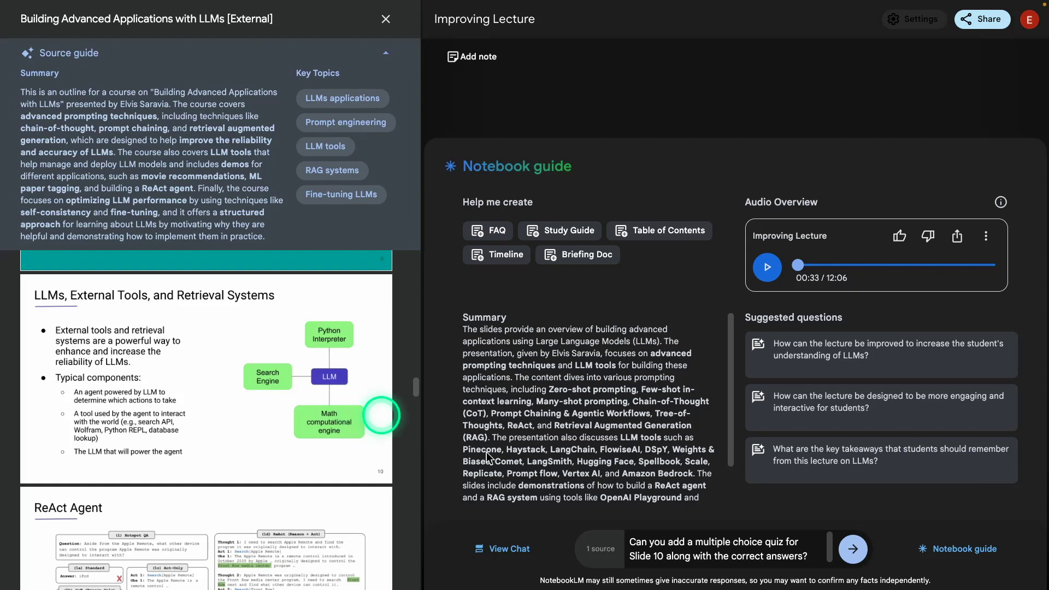
pyautogui.press('Return')
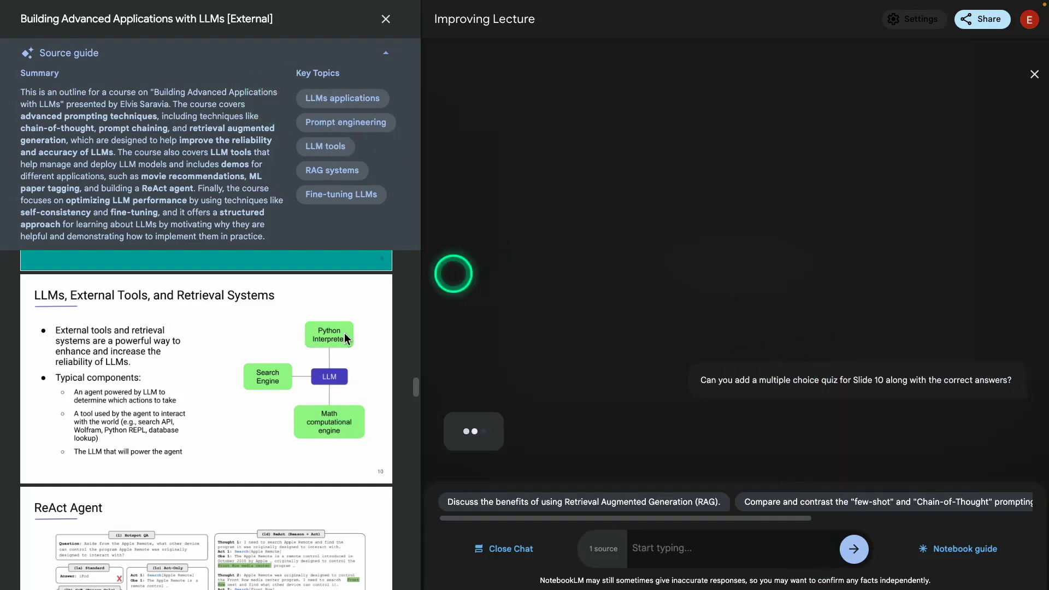
# Collapse the source summary and read the three-question Slide 10 quiz with its answers.
pyautogui.scroll(-1, 300, 328)
pyautogui.click(386, 46)
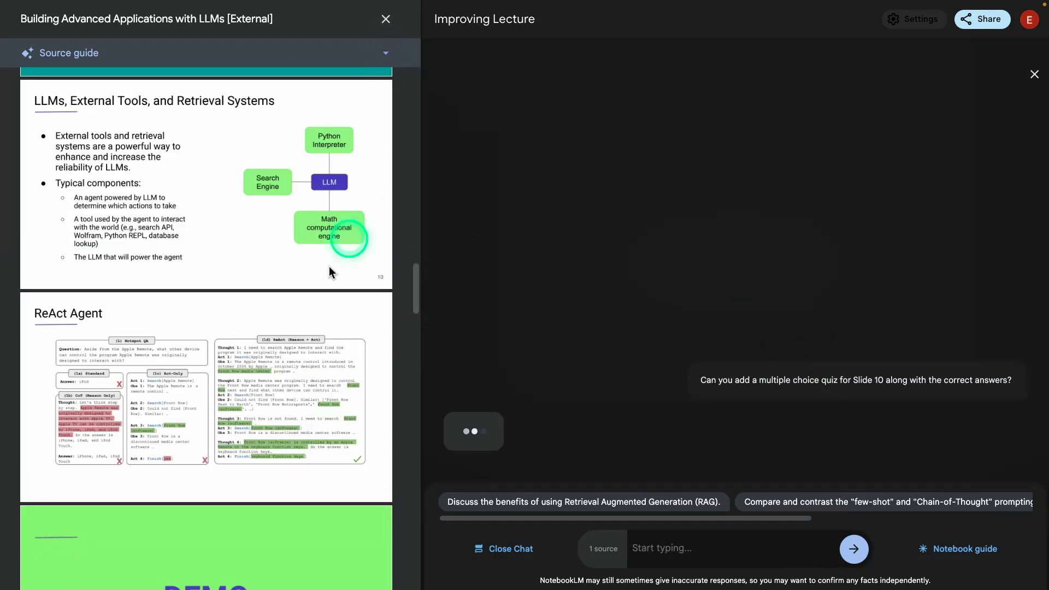
pyautogui.scroll(1, 265, 221)
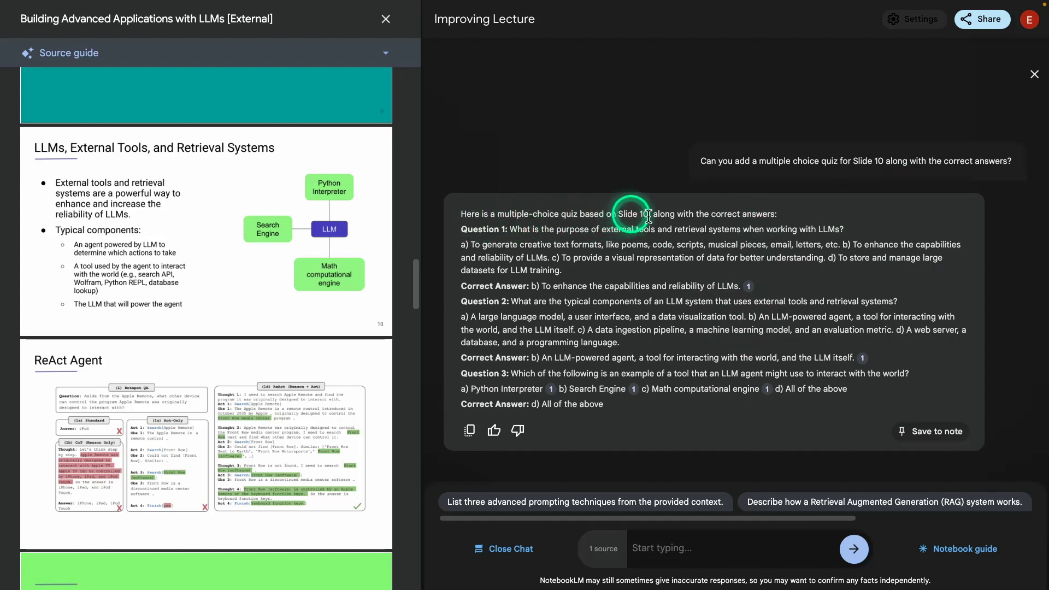
pyautogui.moveTo(779, 213); pyautogui.dragTo(715, 213)
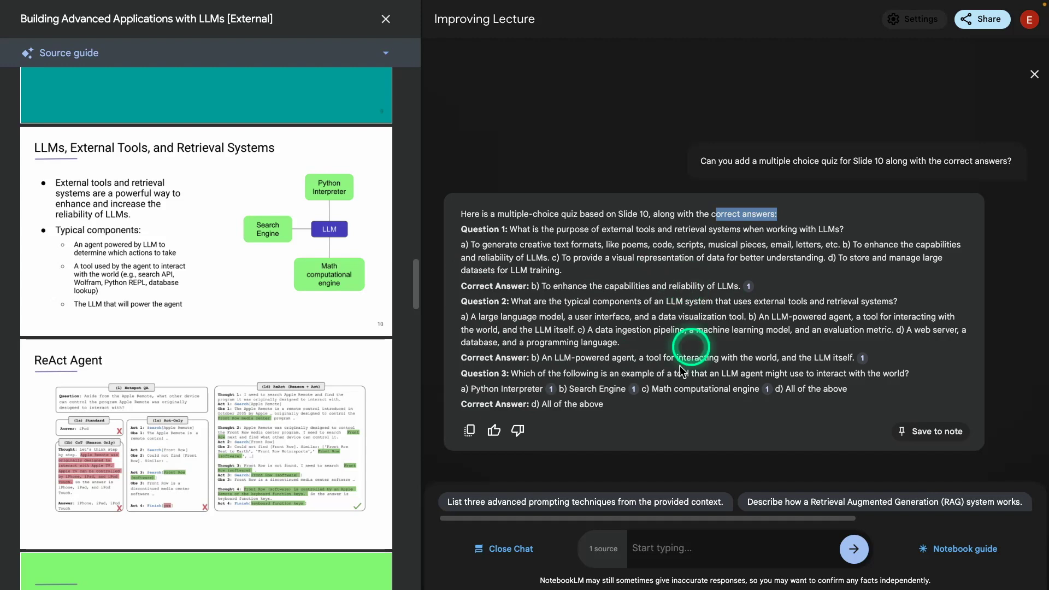
# Save the quiz as a note titled 'Quiz for External Tools and LLMs'.
pyautogui.click(924, 432)
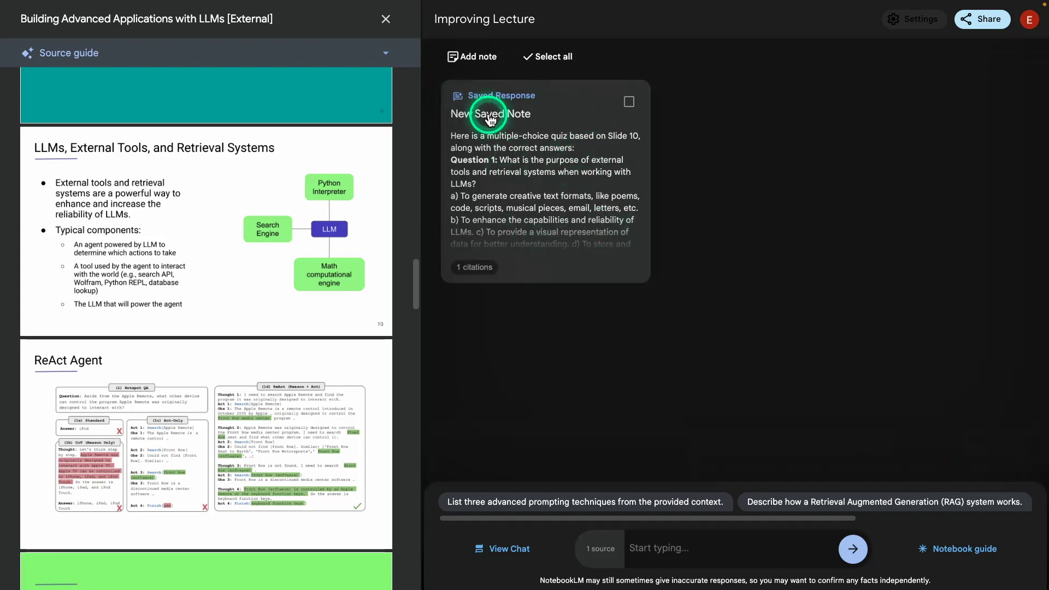
pyautogui.click(541, 136)
pyautogui.tripleClick(317, 182)
pyautogui.write('Quiz for External Tools and LLMs')
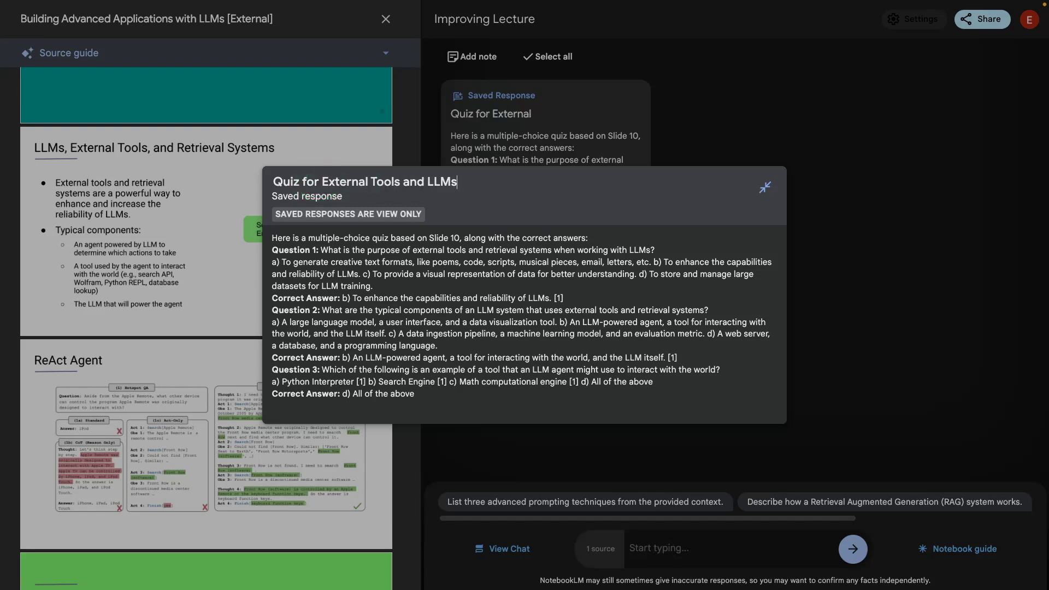
pyautogui.click(848, 191)
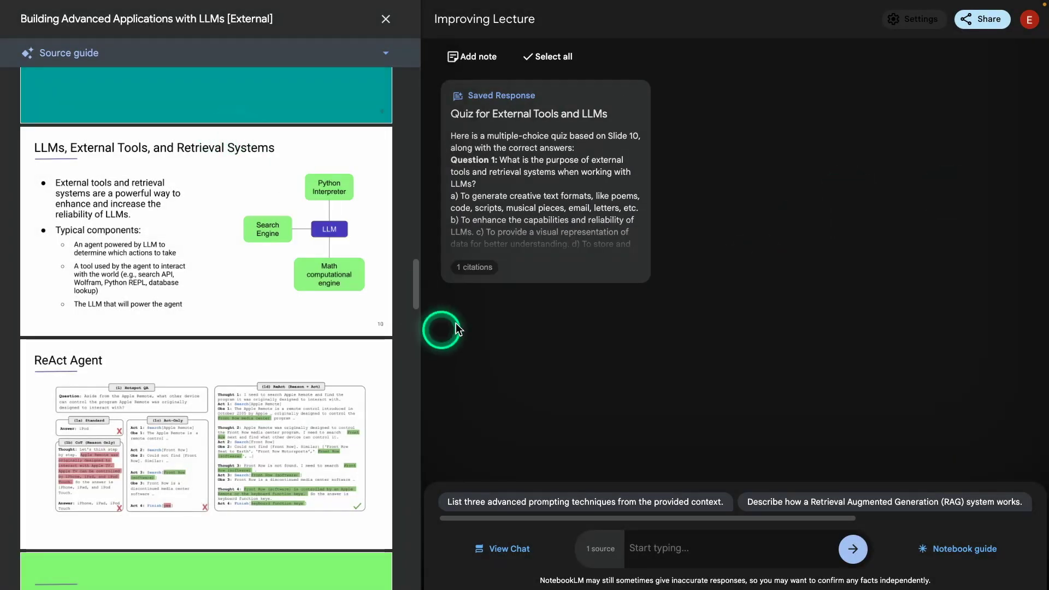
# Check the quiz note's citation to its single source.
pyautogui.click(477, 266)
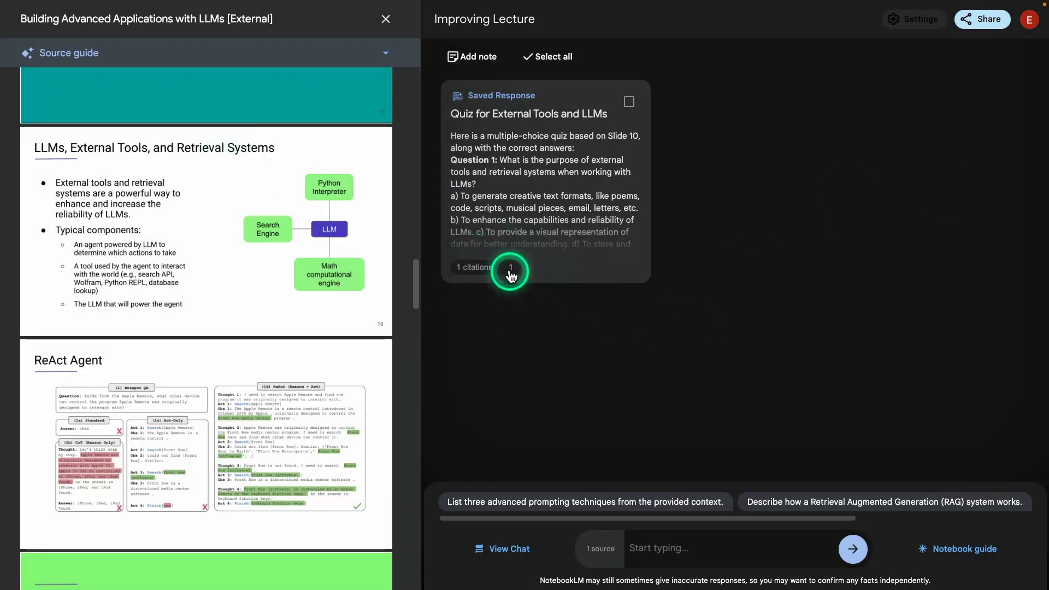
pyautogui.moveTo(511, 268)
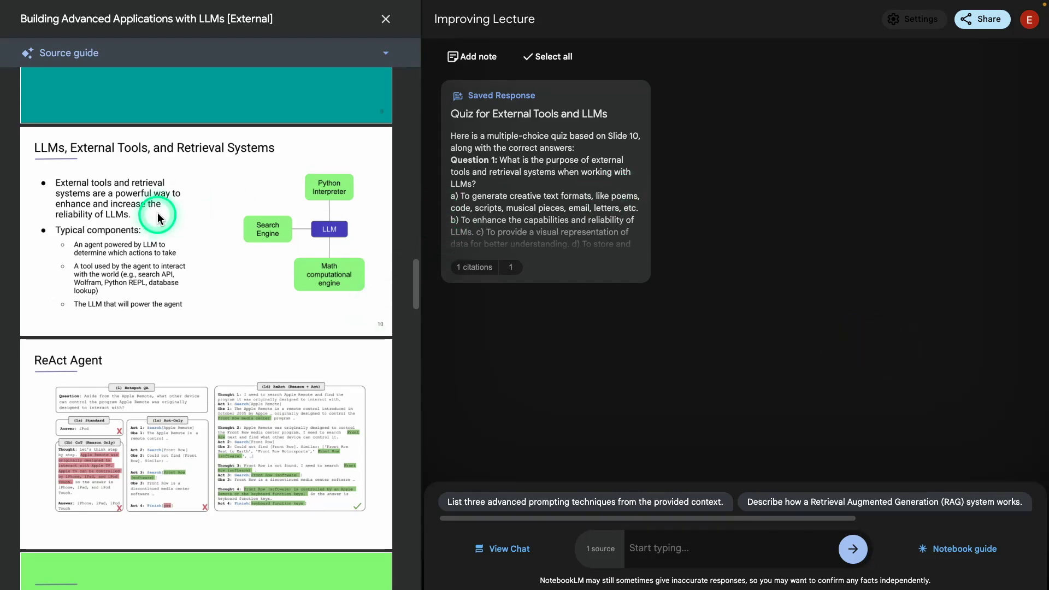
pyautogui.scroll(-8, 157, 215)
# Scroll the source viewer past the DEMO slides to slide 15, Optimizing LLM Performance.
pyautogui.scroll(-8, 158, 220)
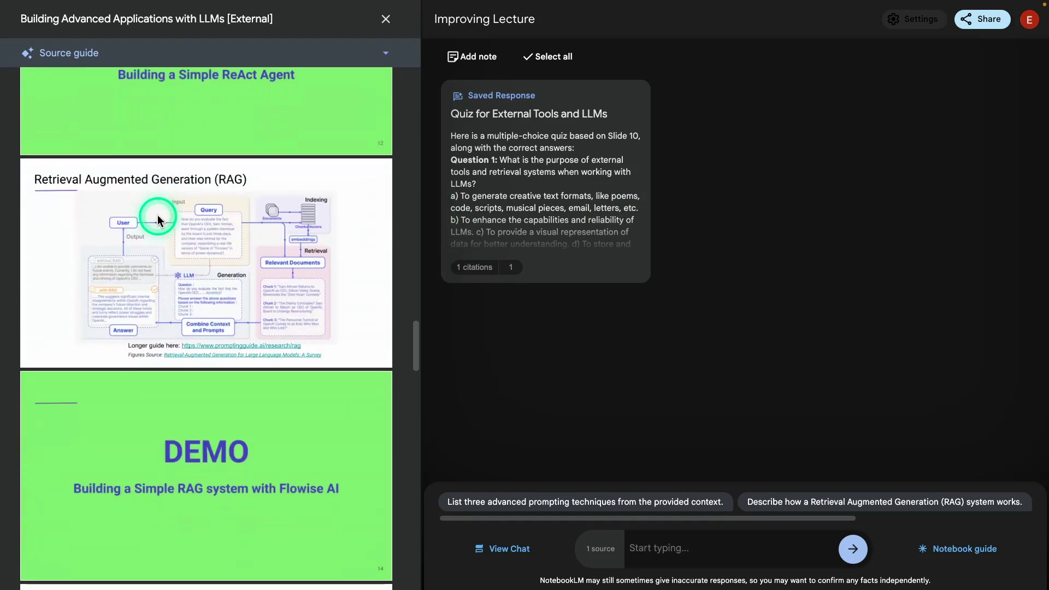
pyautogui.scroll(-2, 158, 215)
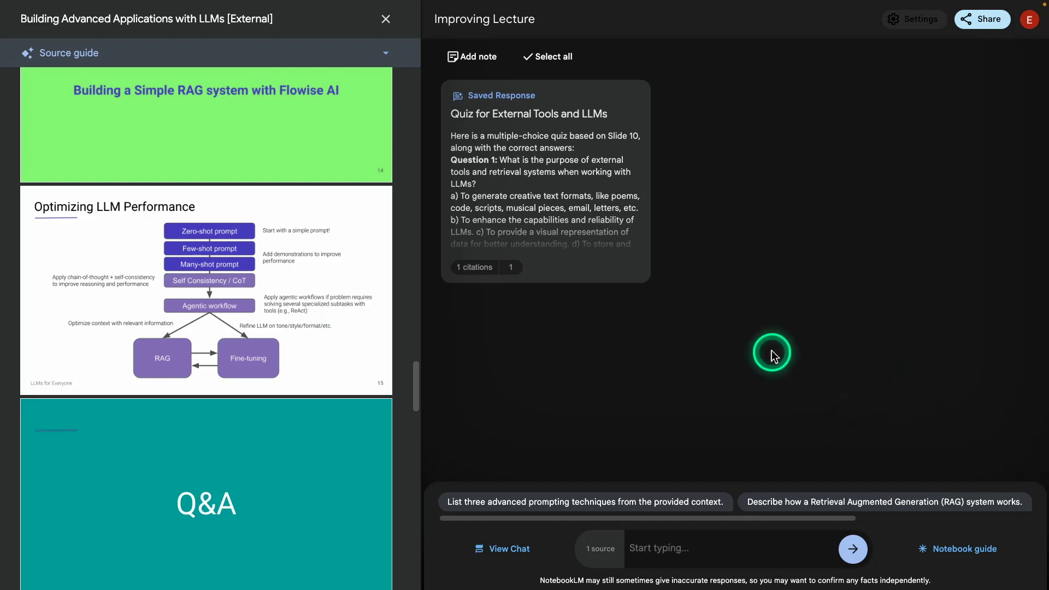
# Ask the chat for a detailed explanation of Slide 15.
pyautogui.click(692, 547)
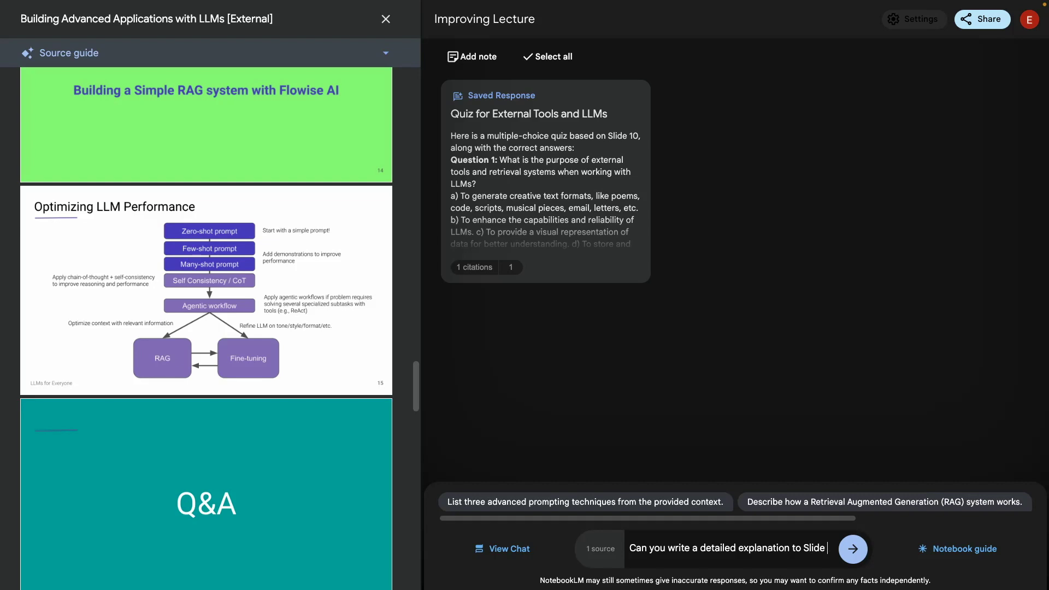
pyautogui.write('15')
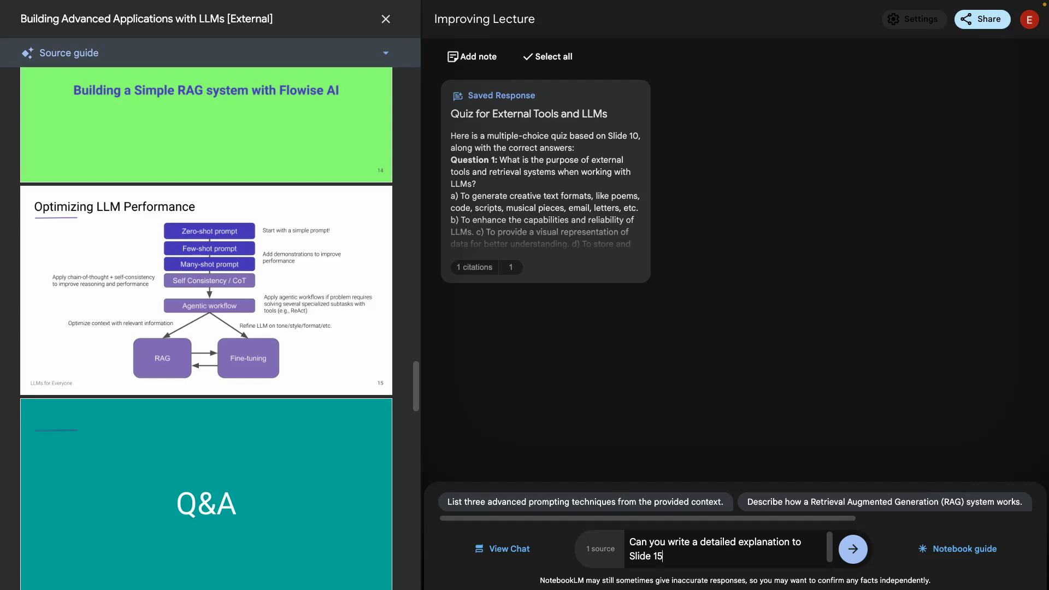
pyautogui.write('?')
pyautogui.click(854, 548)
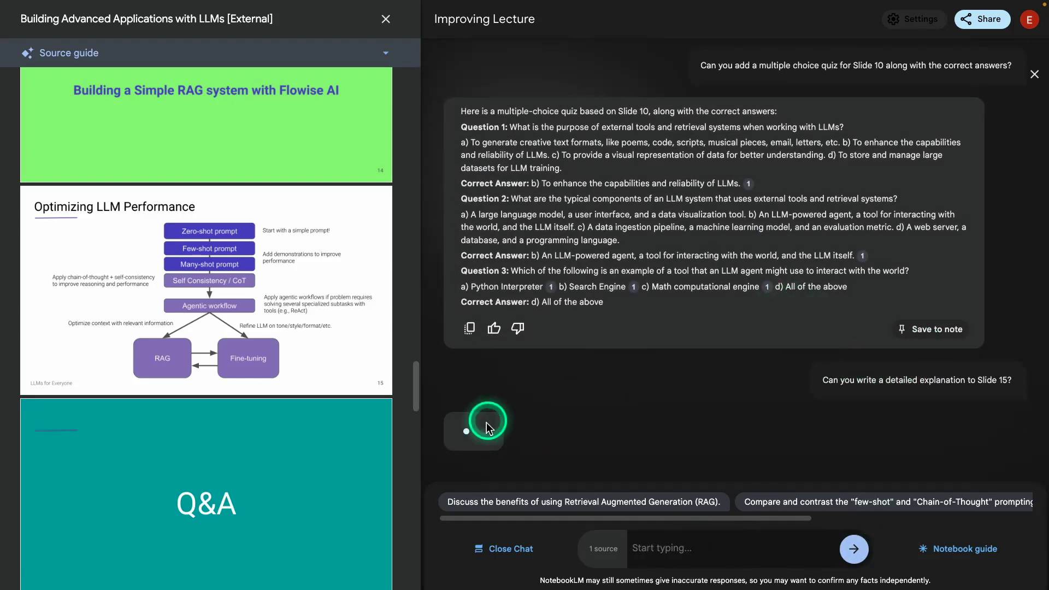
# Read through the Slide 15 Prompt Engineering answer and save it as a second note.
pyautogui.scroll(3, 693, 257)
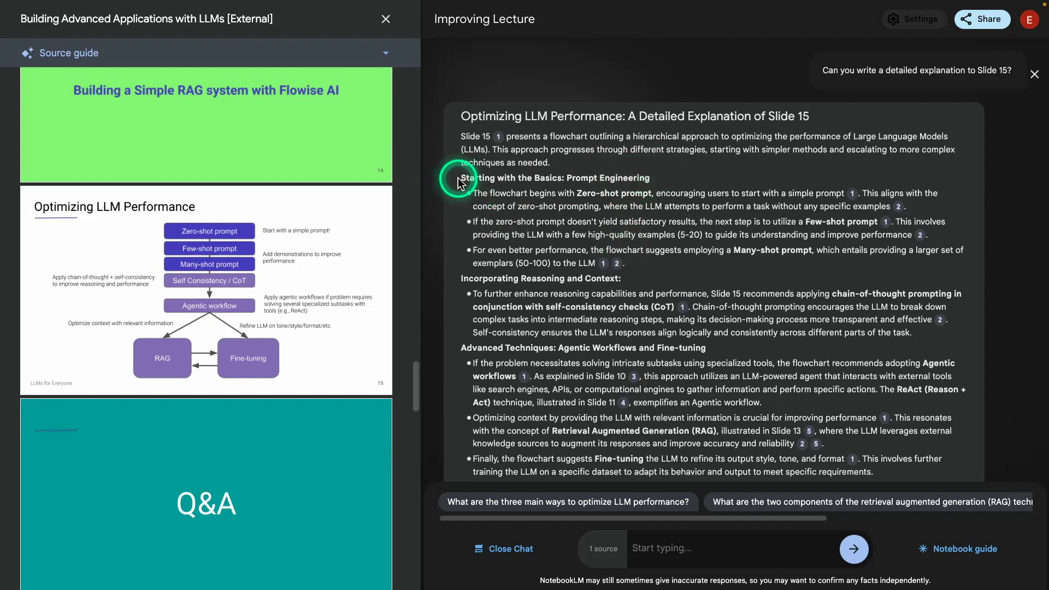
pyautogui.moveTo(459, 177); pyautogui.dragTo(662, 177)
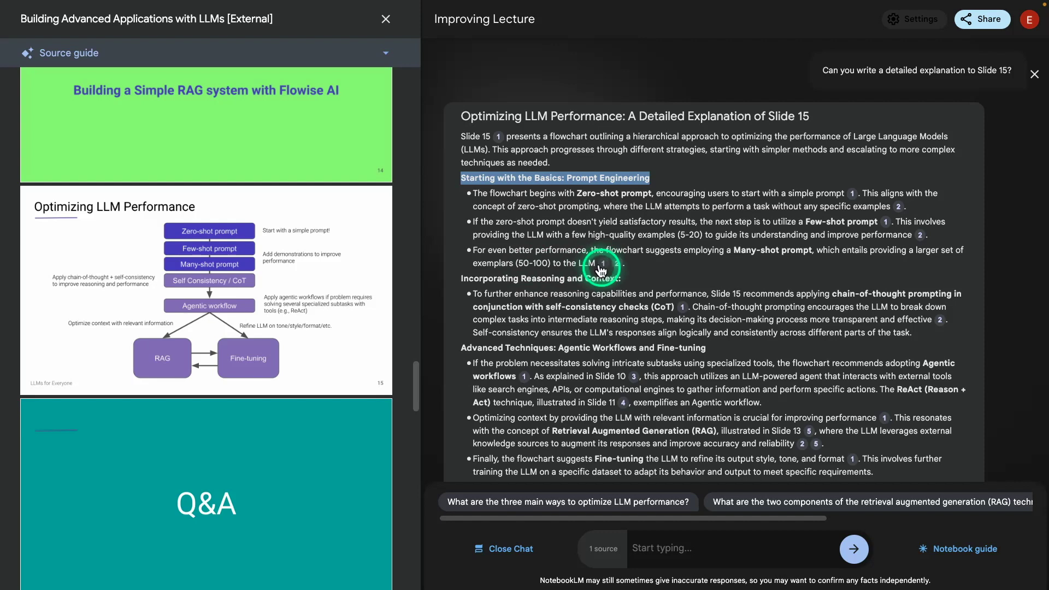
pyautogui.scroll(-1, 557, 300)
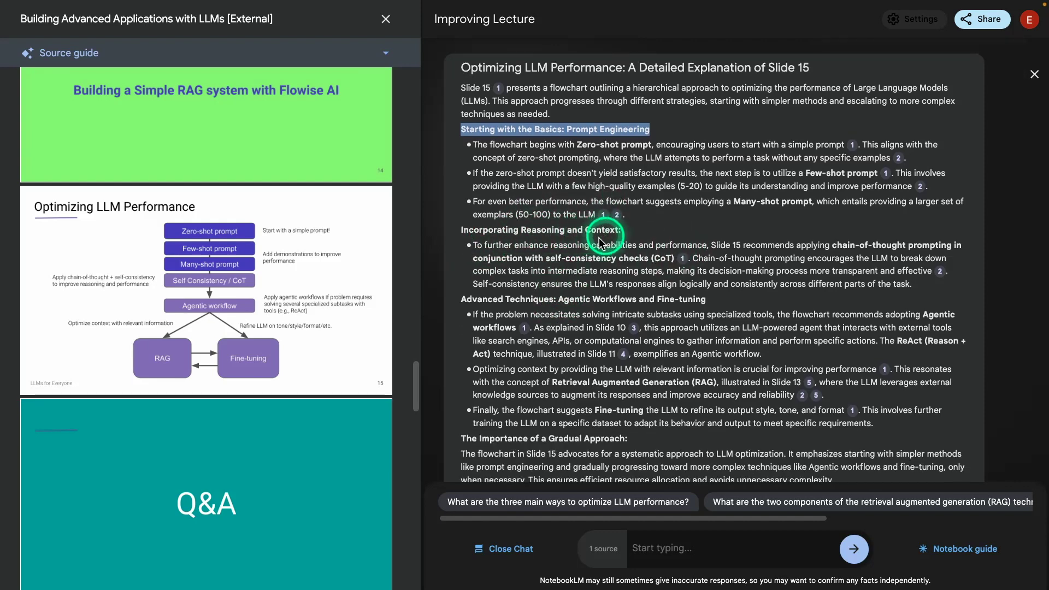
pyautogui.scroll(-1, 528, 313)
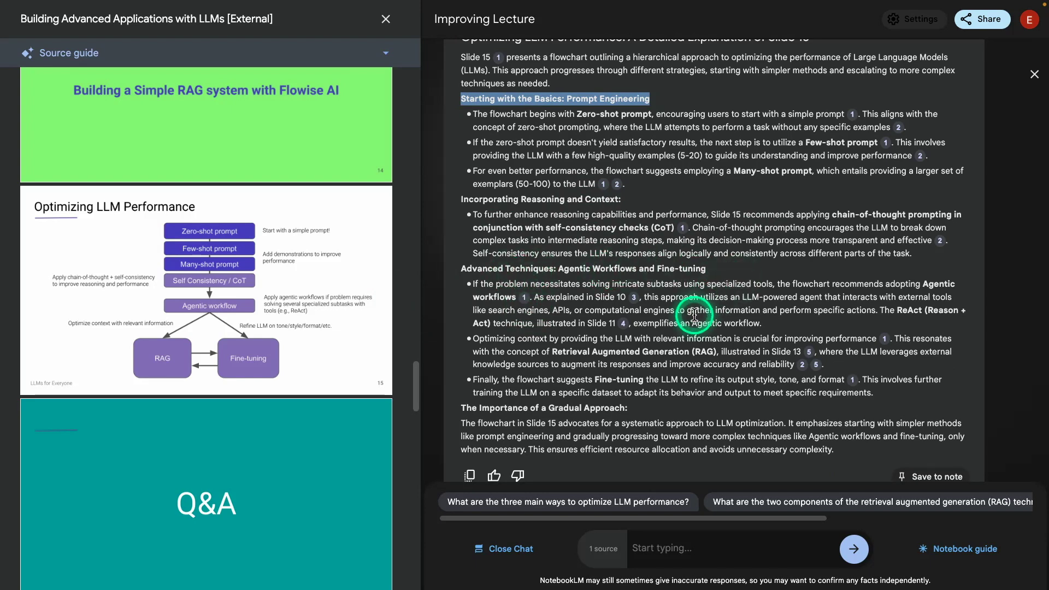
pyautogui.scroll(-1, 694, 311)
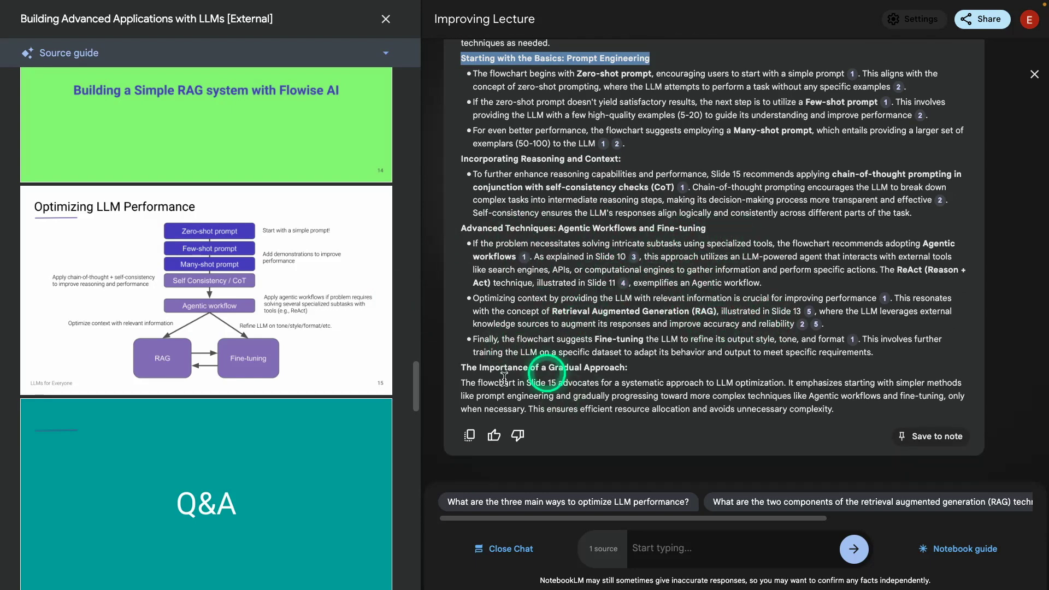
pyautogui.scroll(2, 683, 271)
pyautogui.scroll(2, 683, 270)
pyautogui.scroll(-3, 689, 272)
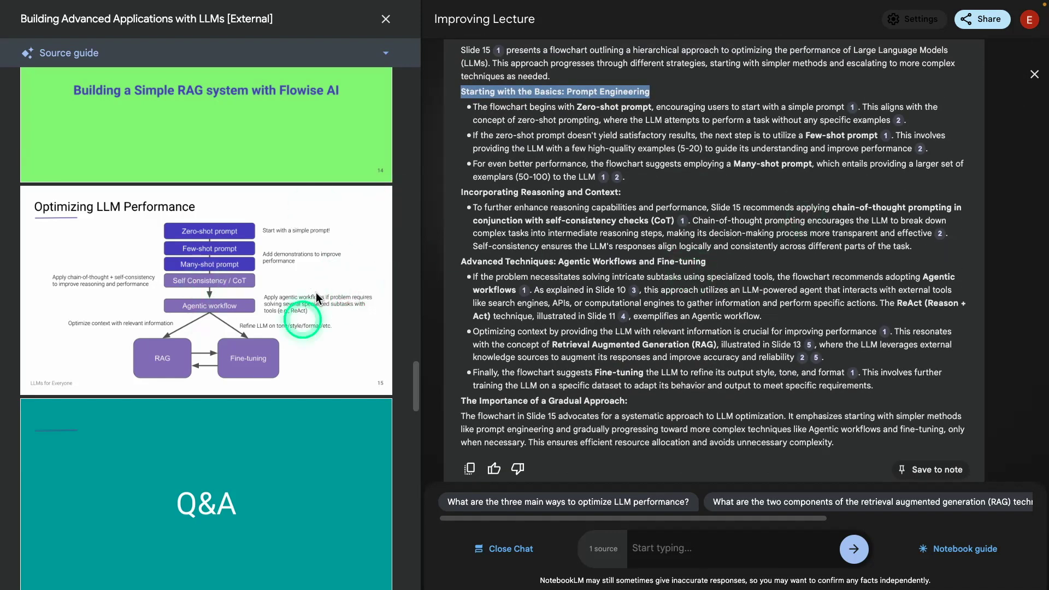
pyautogui.scroll(-1, 754, 240)
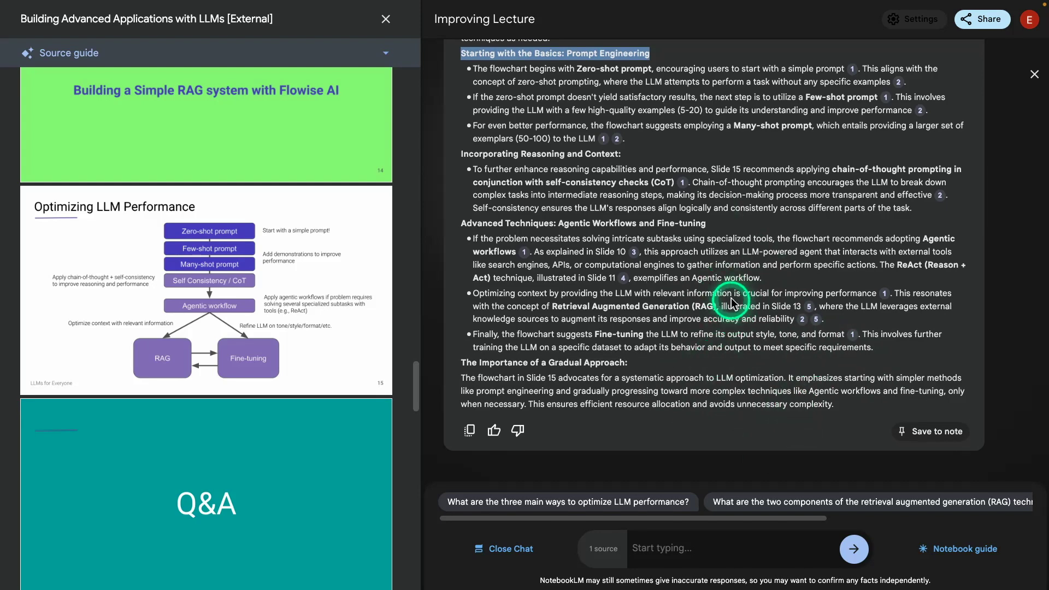
pyautogui.click(930, 431)
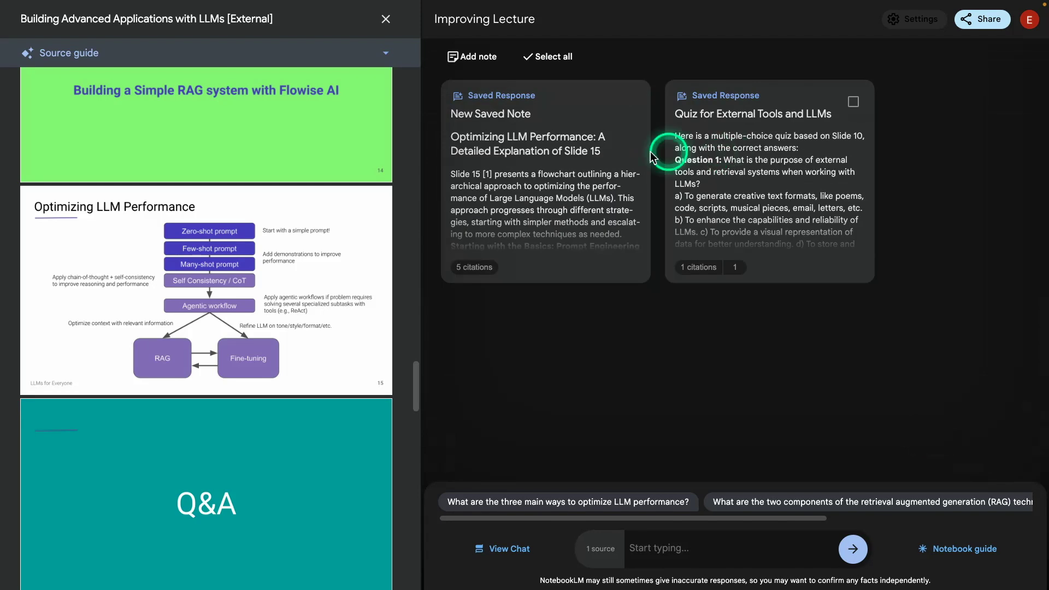
# Rename the new note to 'Optimizing LLM Performance' and close its expanded view.
pyautogui.click(511, 114)
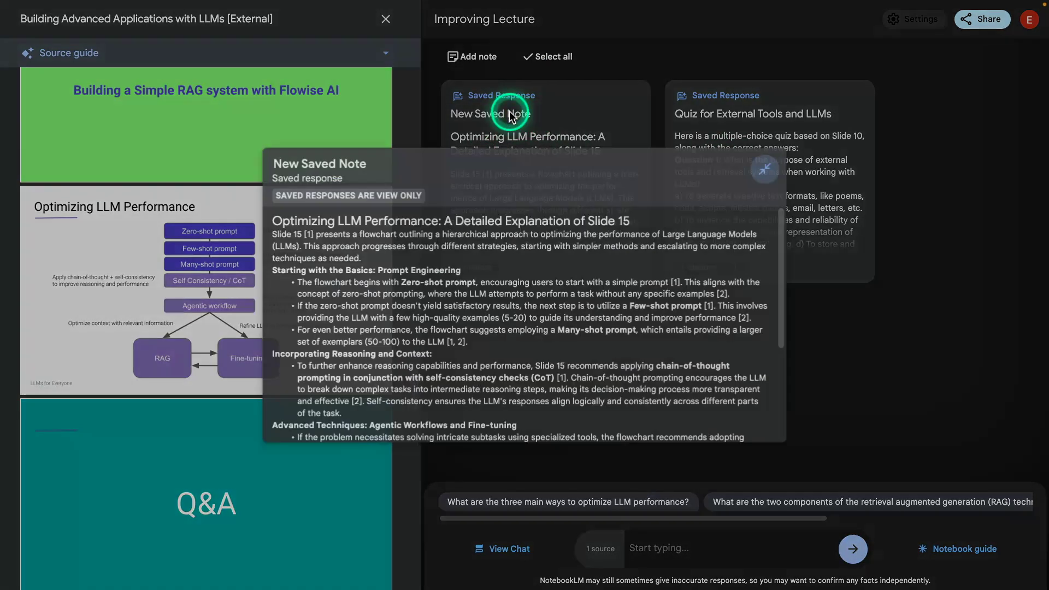
pyautogui.tripleClick(317, 164)
pyautogui.write('Opti')
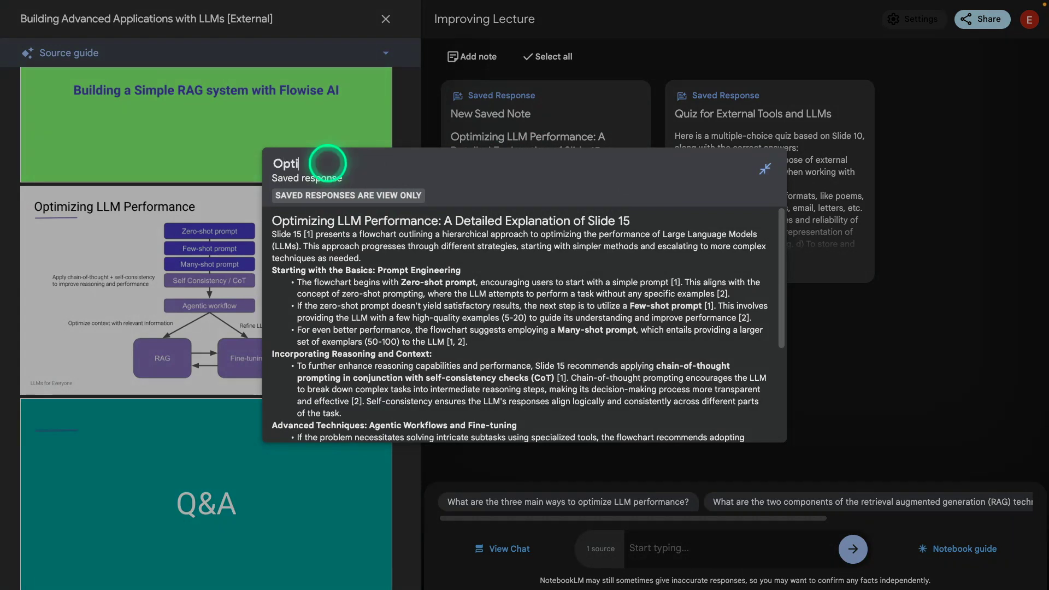
pyautogui.write('mizing LLM Performance Notes')
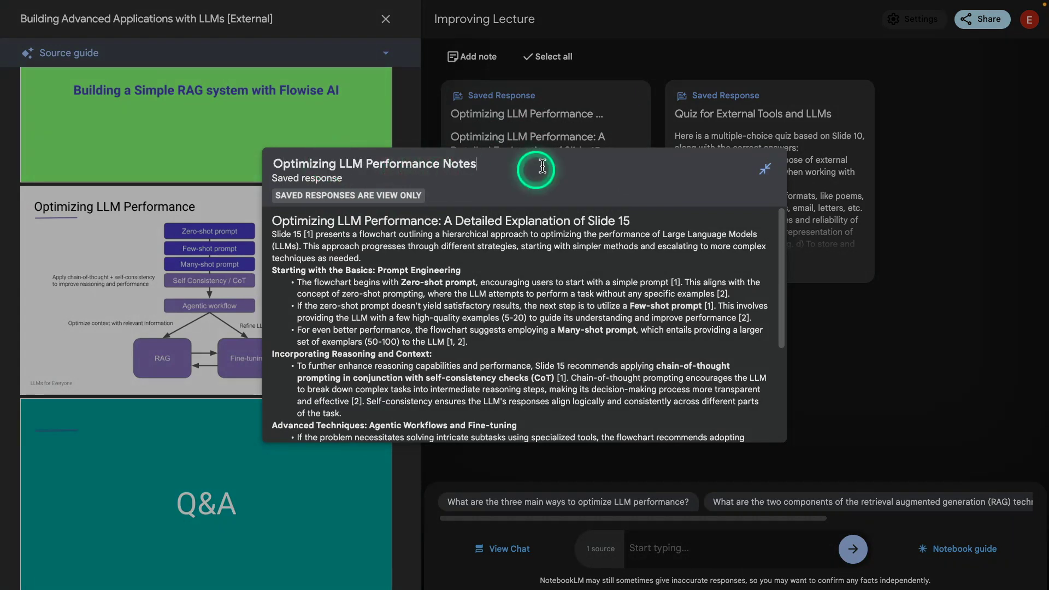
pyautogui.click(920, 345)
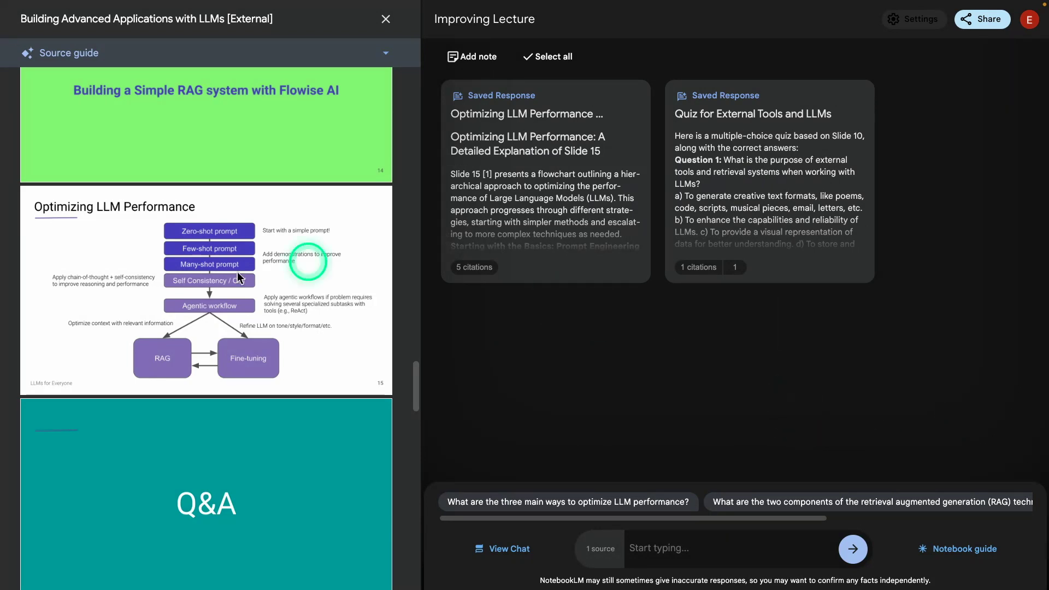
# Scroll the source guide back to the Prompting Techniques slide.
pyautogui.scroll(20, 233, 287)
pyautogui.scroll(20, 275, 297)
pyautogui.scroll(-11, 276, 296)
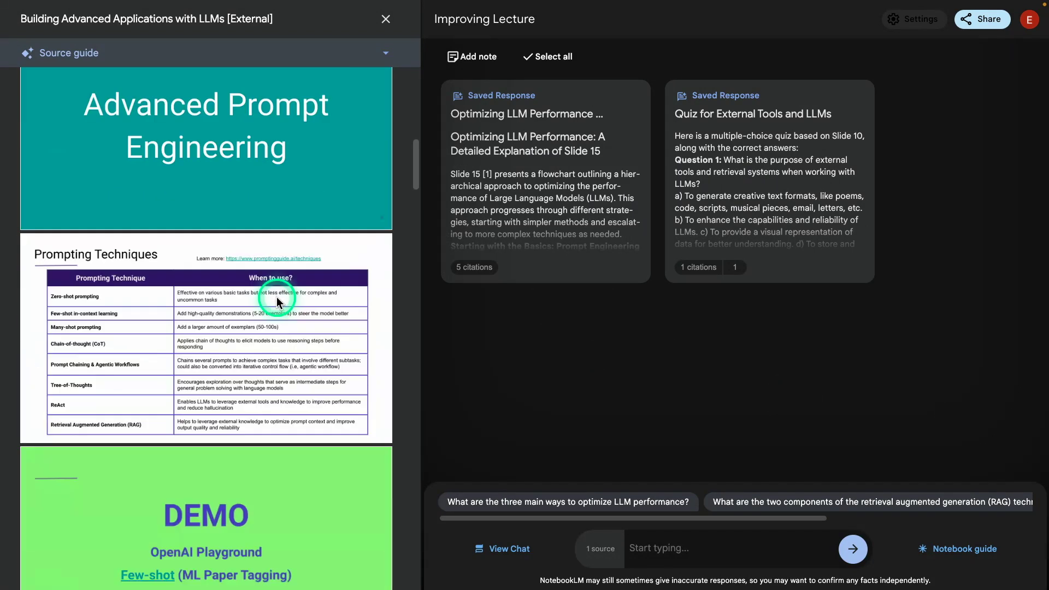
pyautogui.scroll(3, 319, 174)
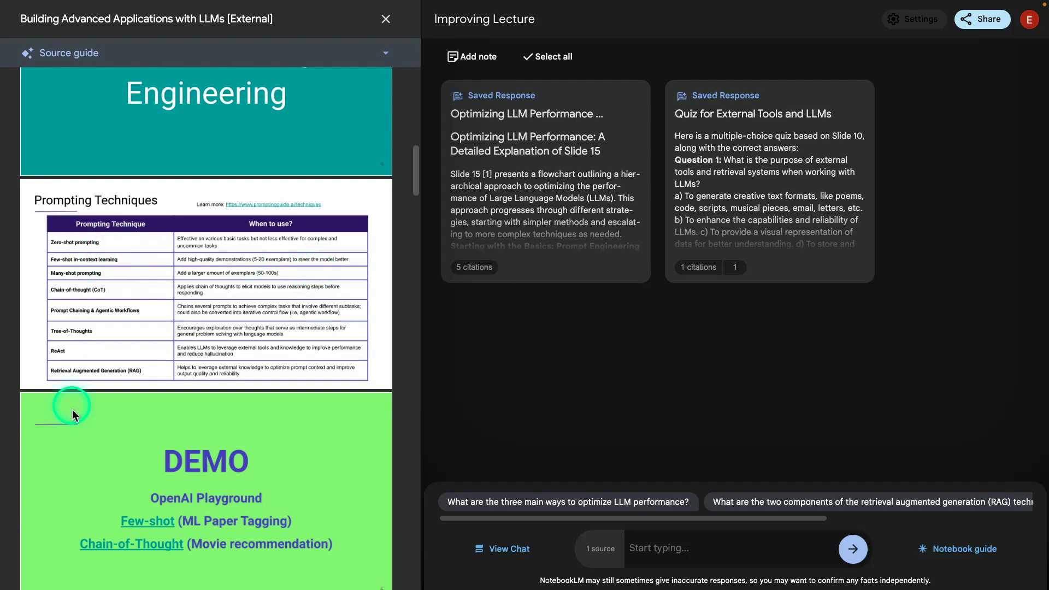
# Ask the notebook chat for creative student exercises on the prompting techniques mentioned.
pyautogui.click(716, 538)
pyautogui.write('I want')
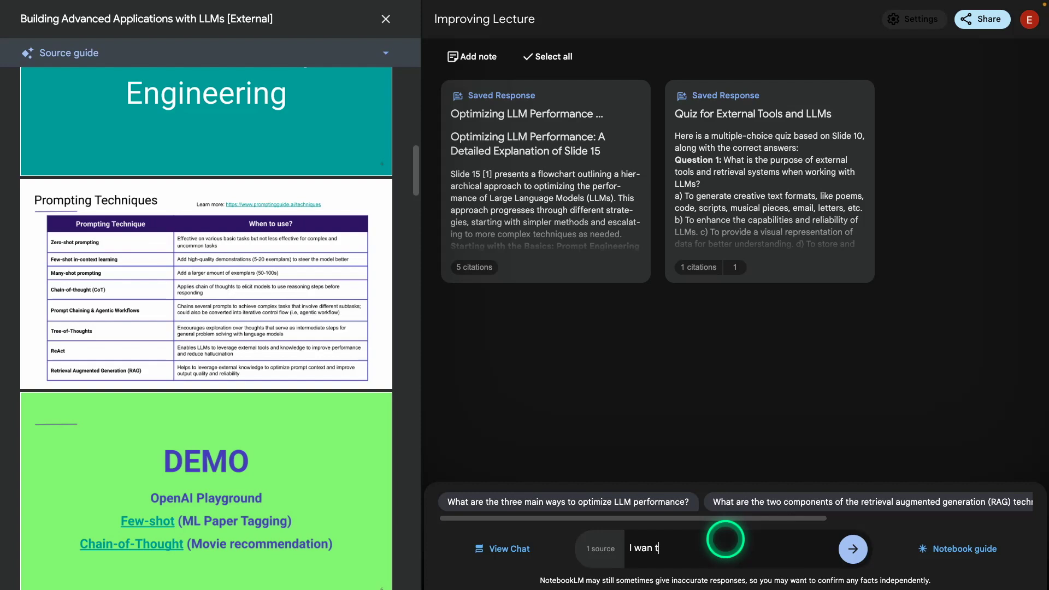
pyautogui.write(' on the prompting')
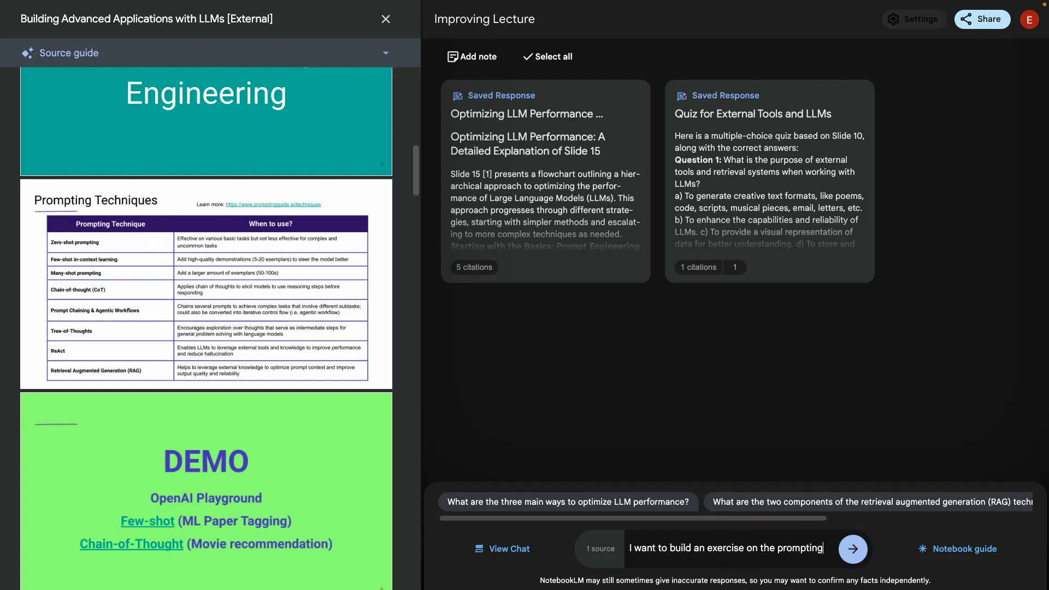
pyautogui.write(' techniques mentioned. Can y')
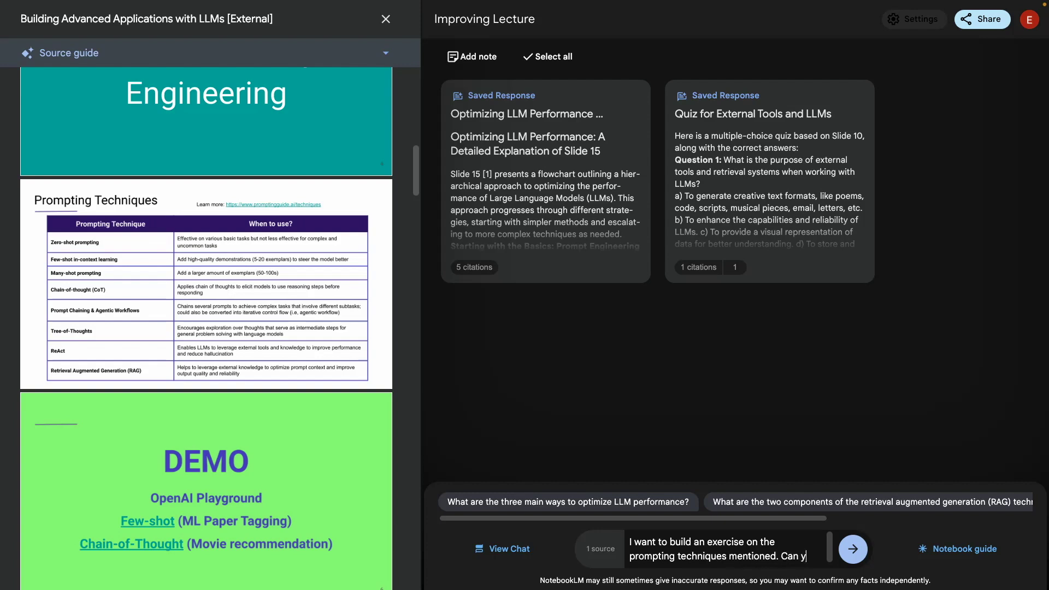
pyautogui.write('p with t')
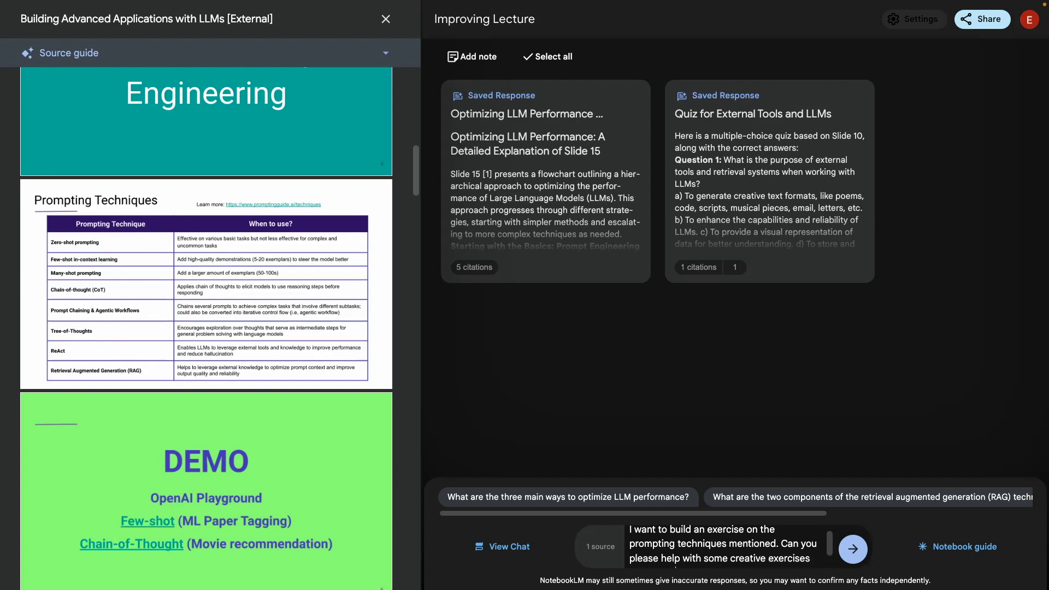
pyautogui.write('o work on')
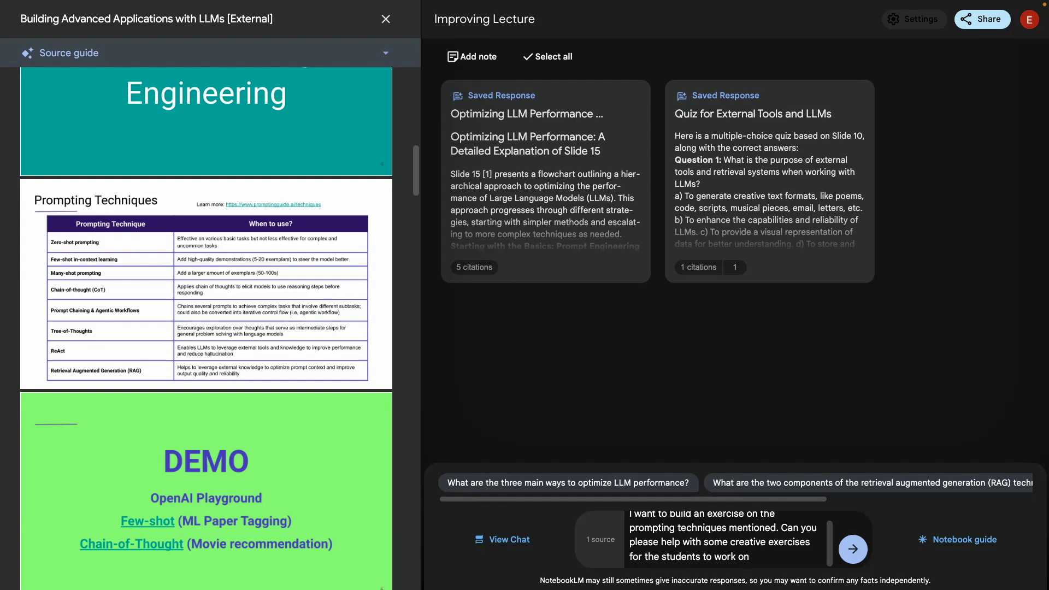
pyautogui.click(854, 549)
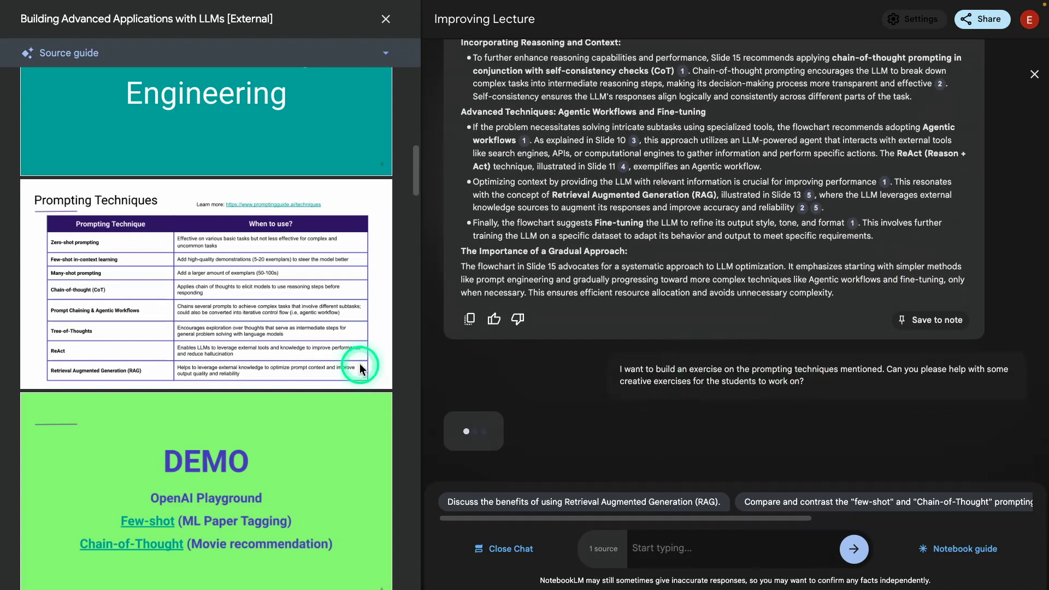
# Scroll through the reply's exercises for zero-shot, few-shot, chain-of-thought, ReAct and RAG prompting.
pyautogui.scroll(-1, 341, 314)
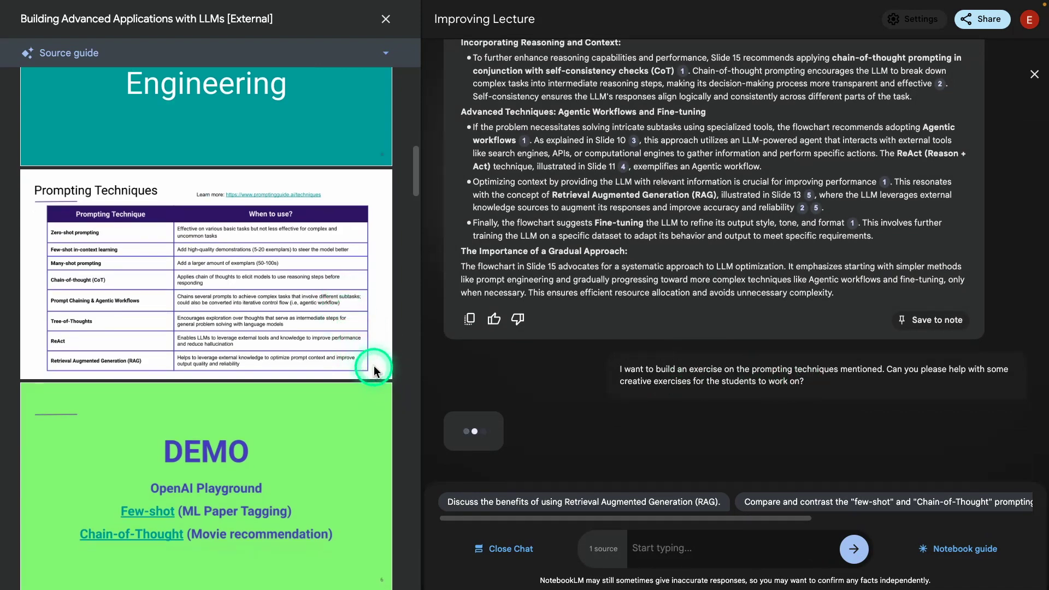
pyautogui.scroll(-1, 368, 368)
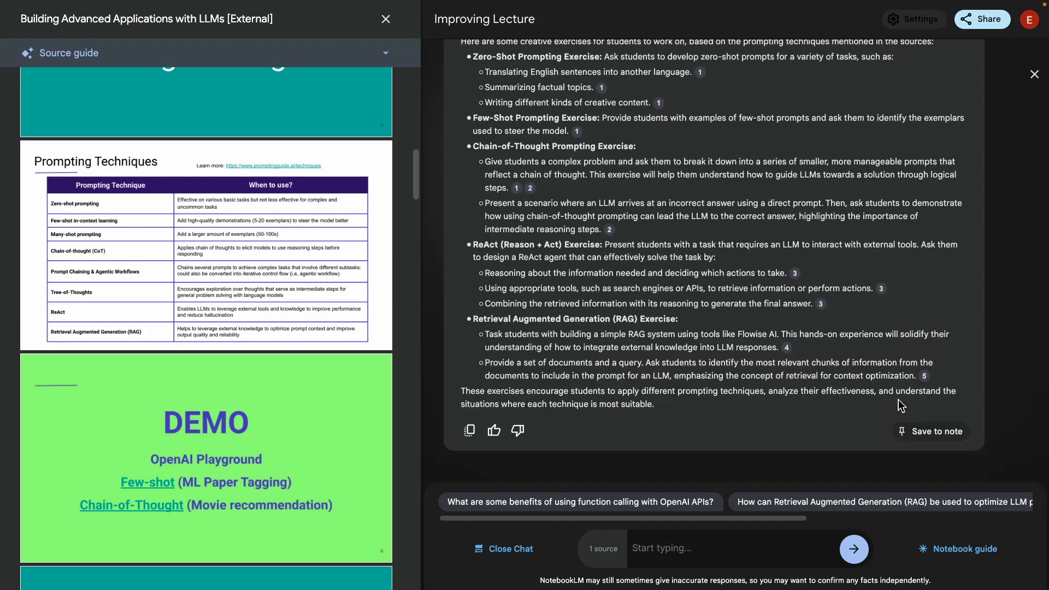
pyautogui.scroll(3, 661, 233)
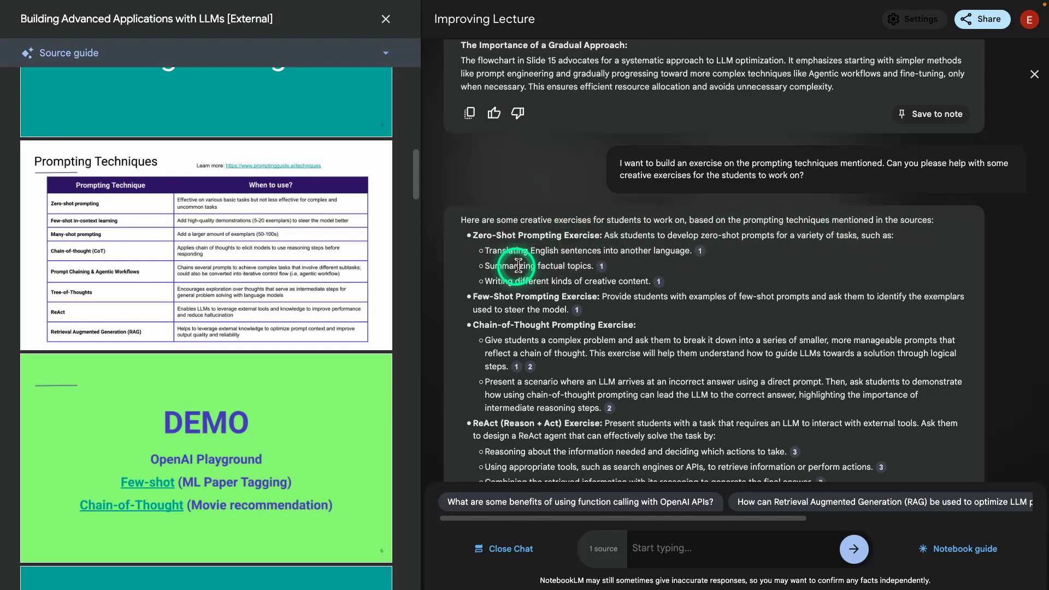
pyautogui.scroll(-1, 544, 349)
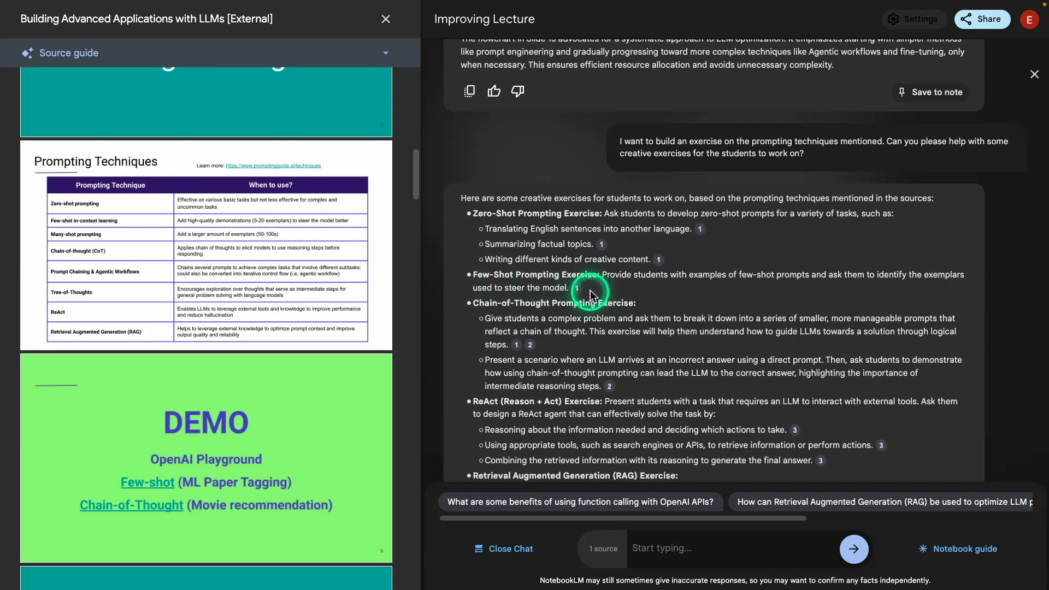
pyautogui.scroll(-1, 568, 292)
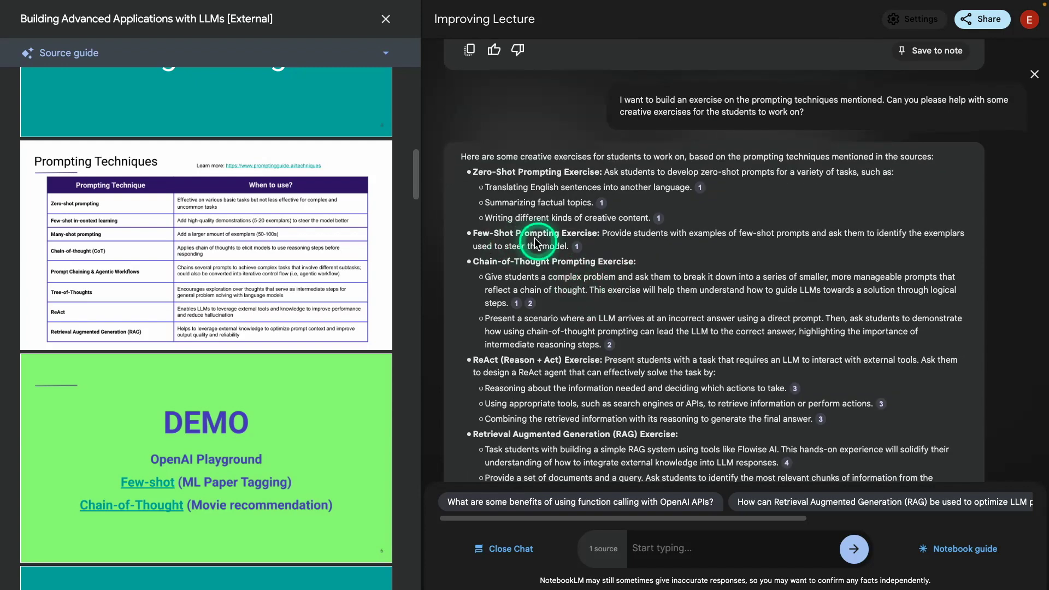
pyautogui.scroll(-1, 538, 241)
pyautogui.scroll(-1, 574, 290)
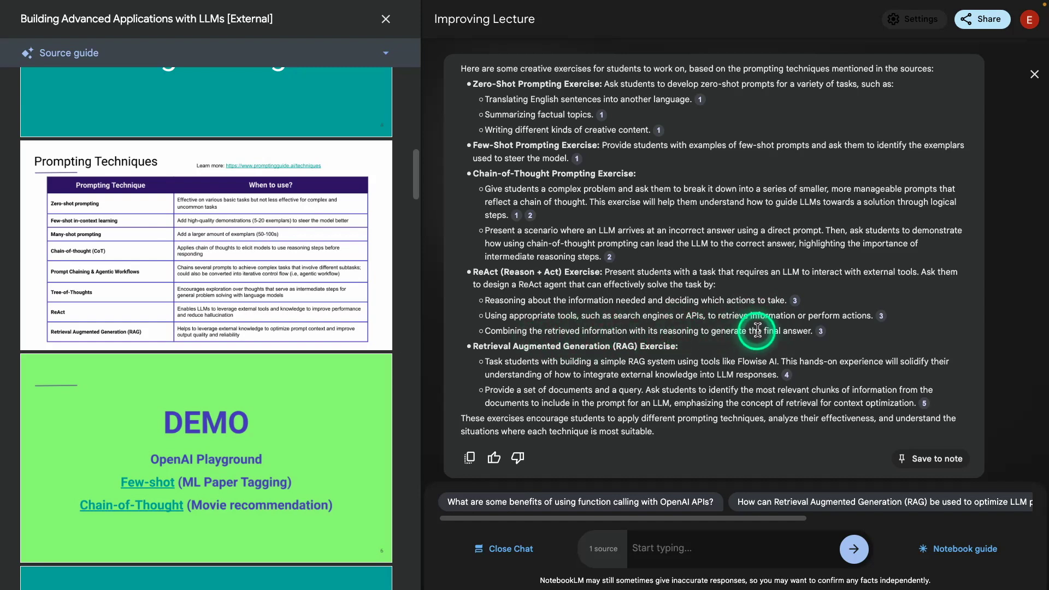
pyautogui.scroll(-1, 677, 333)
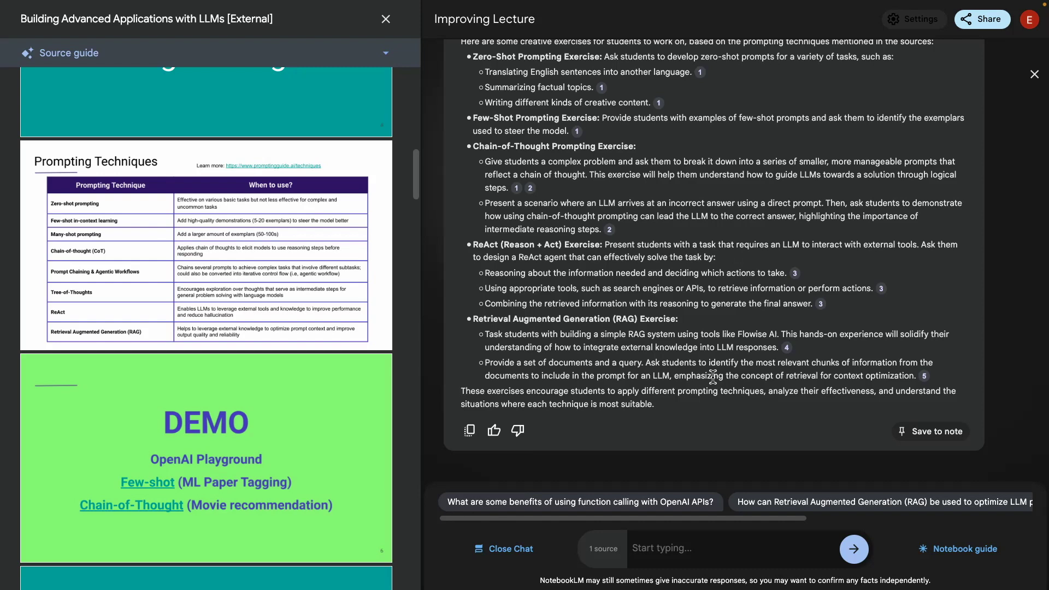
pyautogui.scroll(3, 711, 328)
pyautogui.scroll(-3, 683, 356)
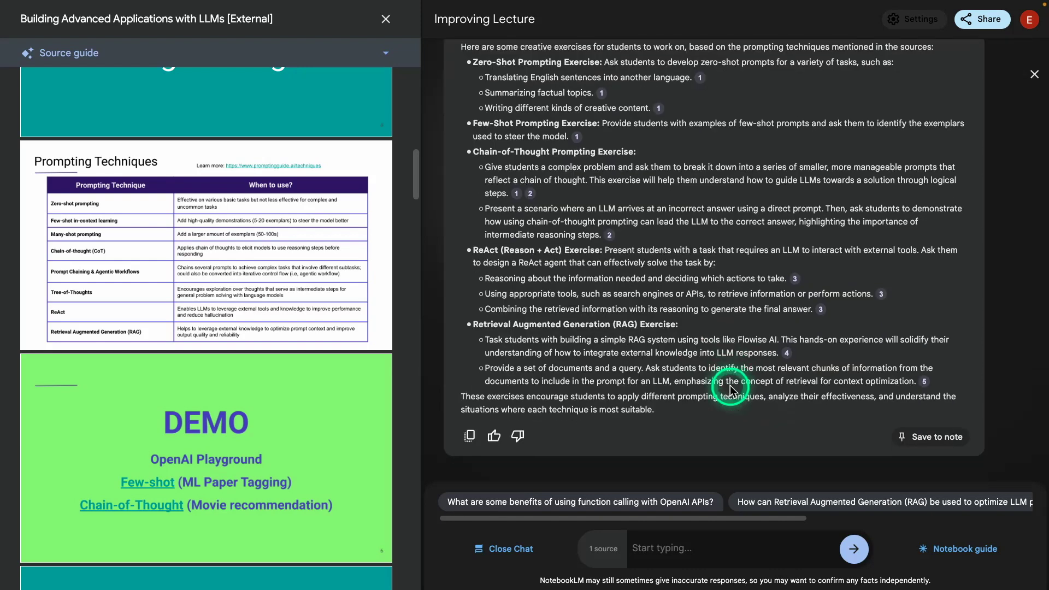
# Save the exercises reply as a note titled 'Exercises to understand Prompt Engineering Techniqu'.
pyautogui.click(941, 439)
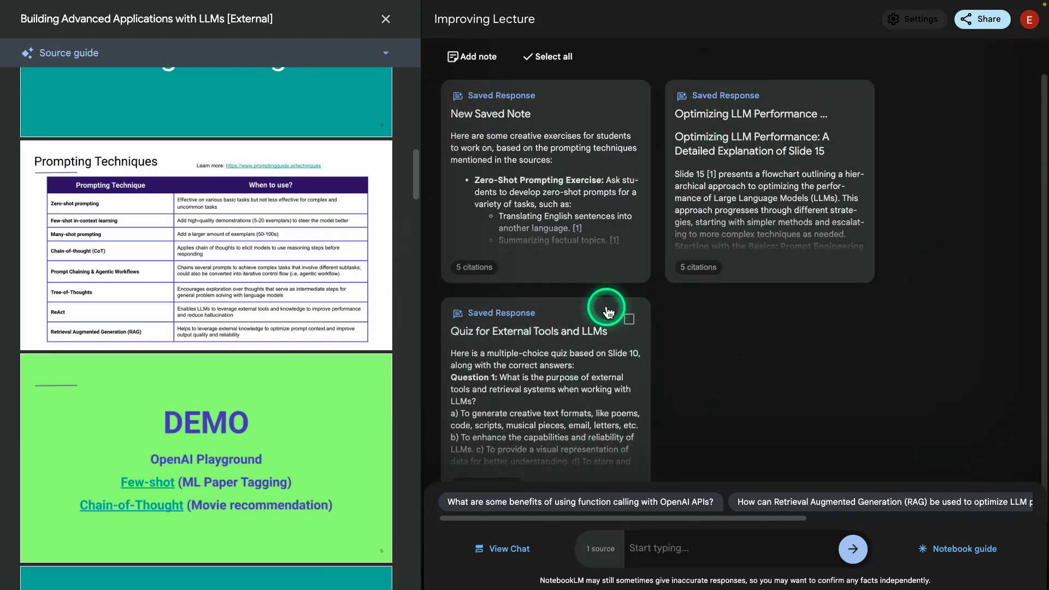
pyautogui.click(583, 137)
pyautogui.tripleClick(334, 164)
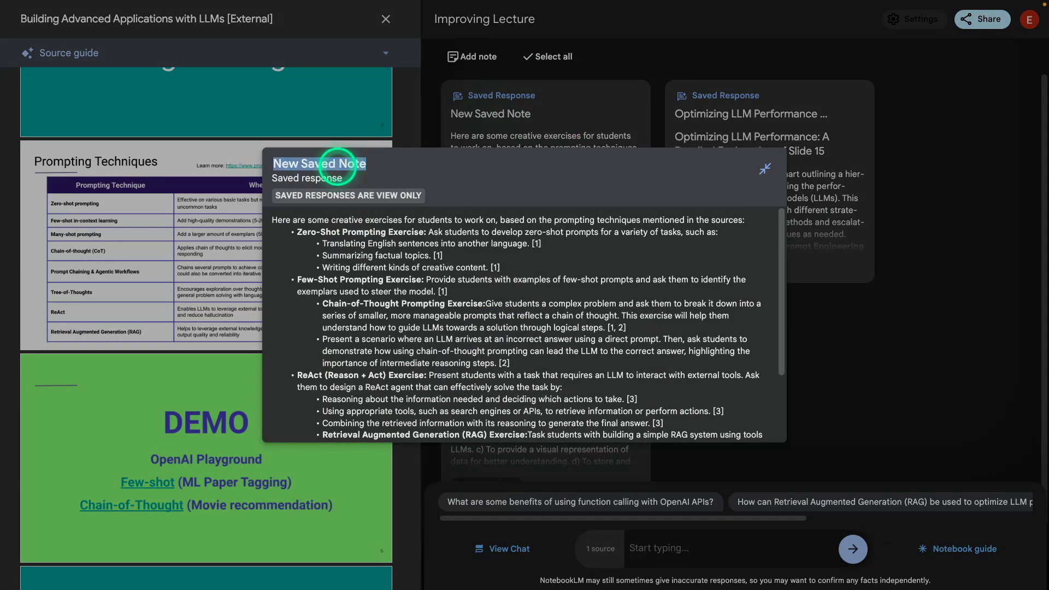
pyautogui.write('Exercises to')
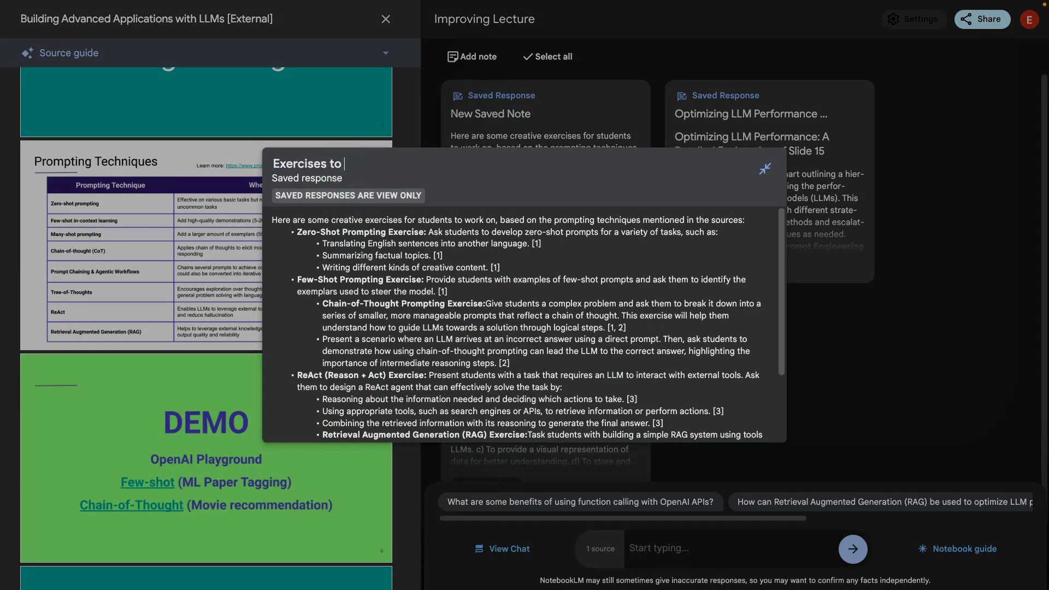
pyautogui.write(' understand Prompt Engineering Techniques')
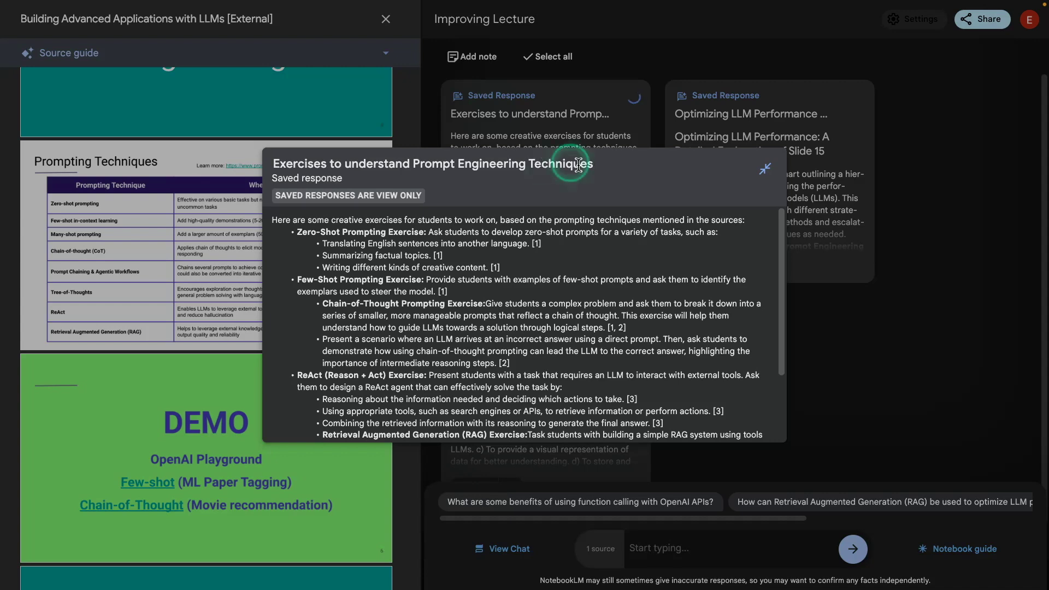
pyautogui.click(957, 340)
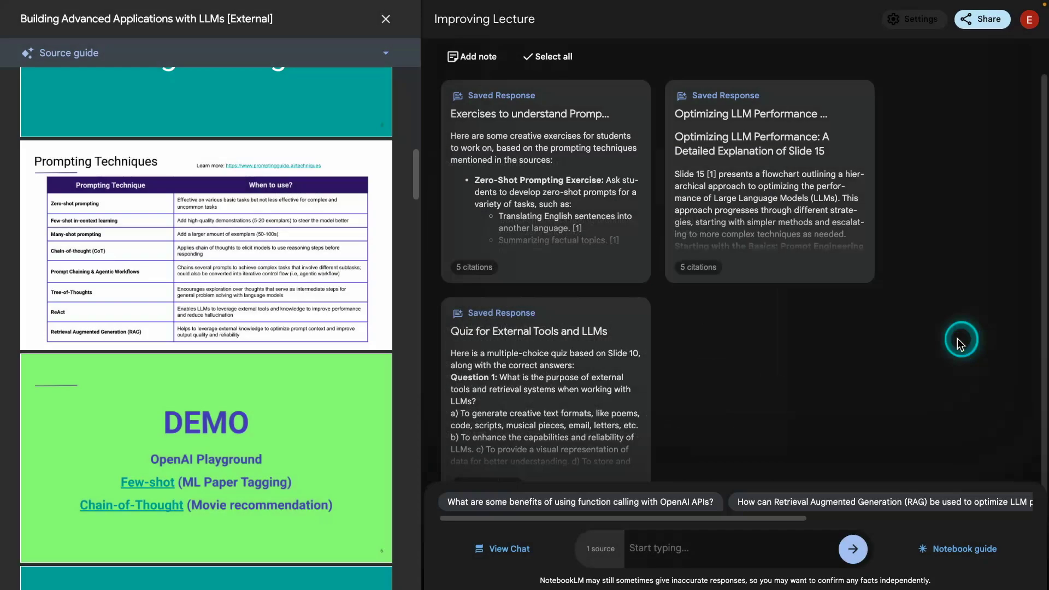
pyautogui.click(795, 283)
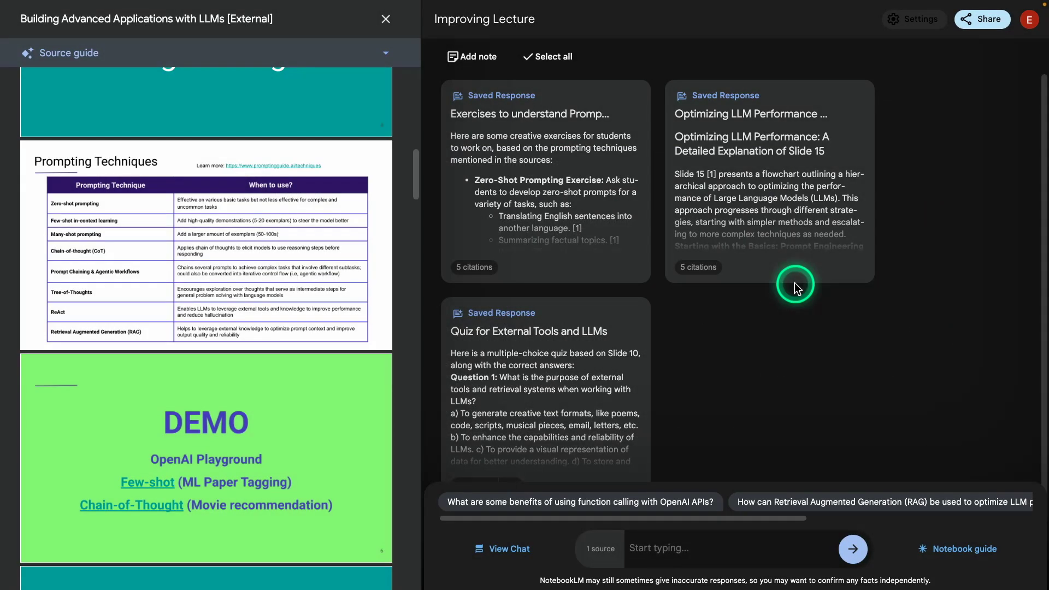